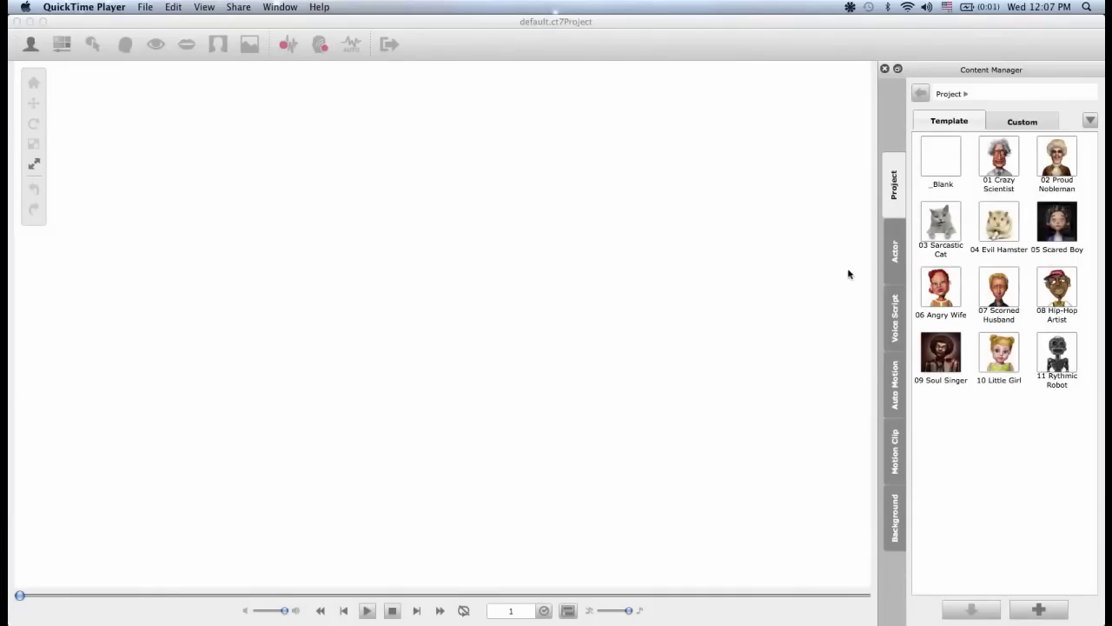
- Place the Sam - E&T actor from the Custom library on the stage and briefly play its animation
left_click(893, 252)
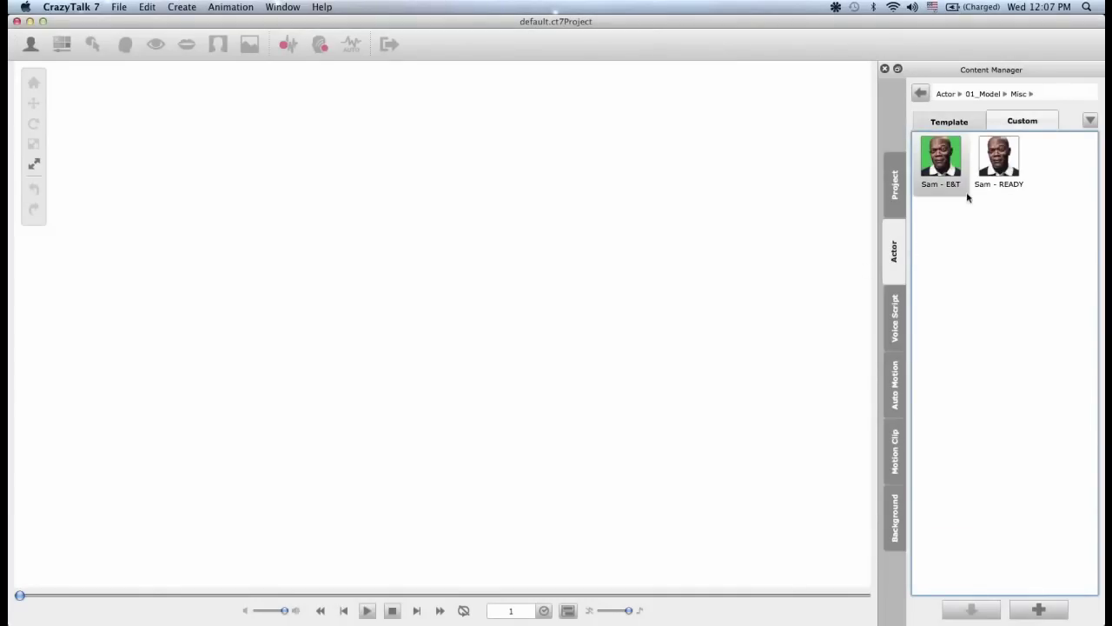
left_click_drag(941, 167, 557, 290)
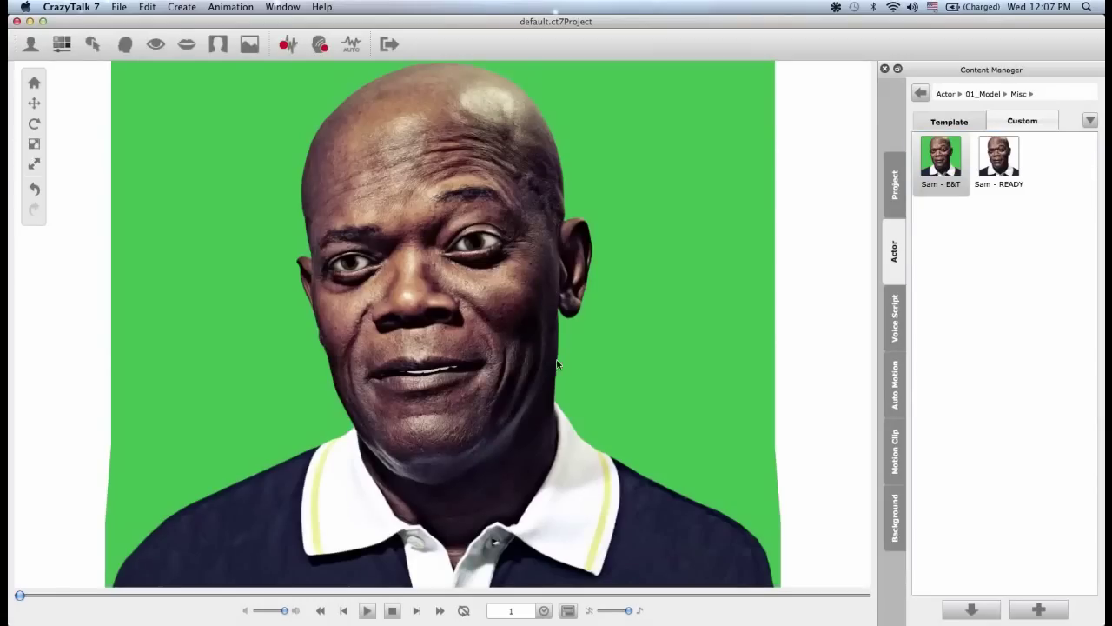
left_click(367, 610)
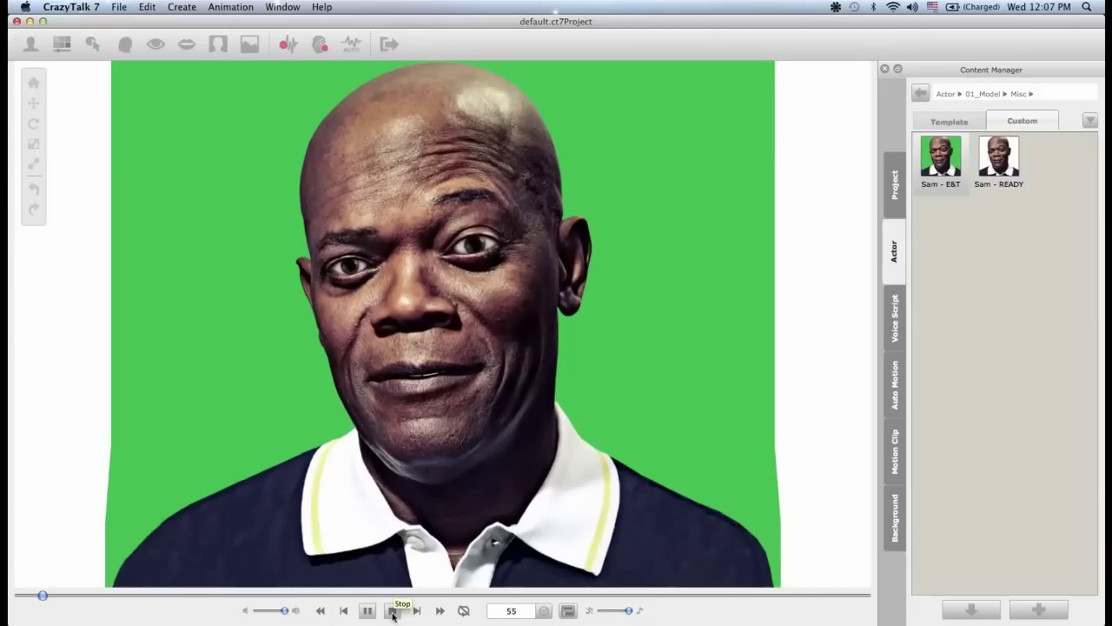
left_click(392, 611)
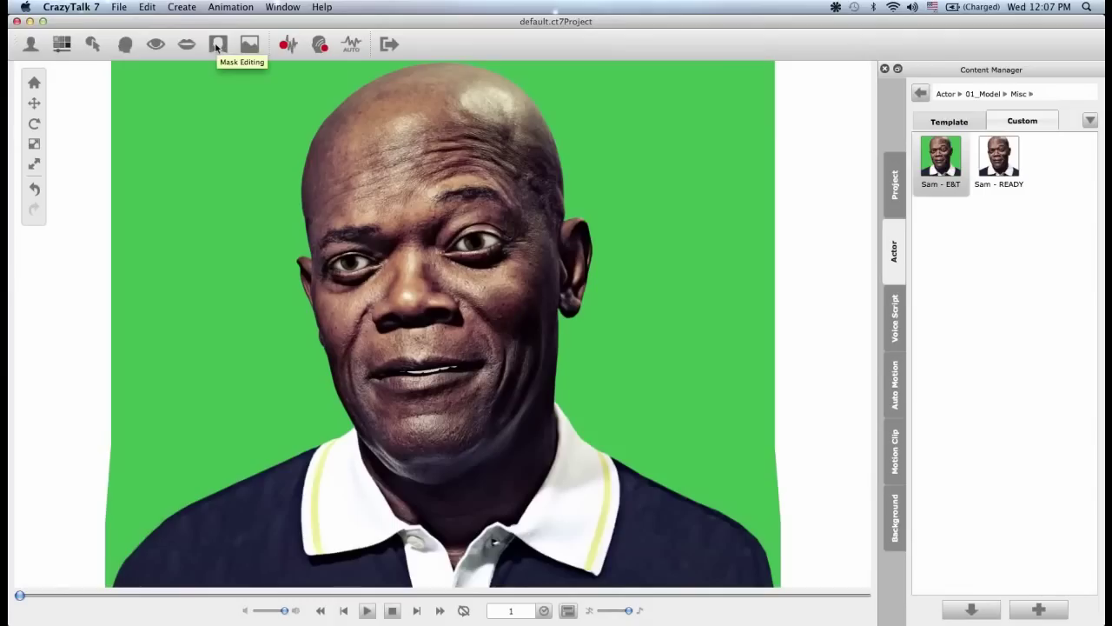
- Open Sam's Mask Editor and preview the cutout, which keeps only his head and neck
left_click(217, 45)
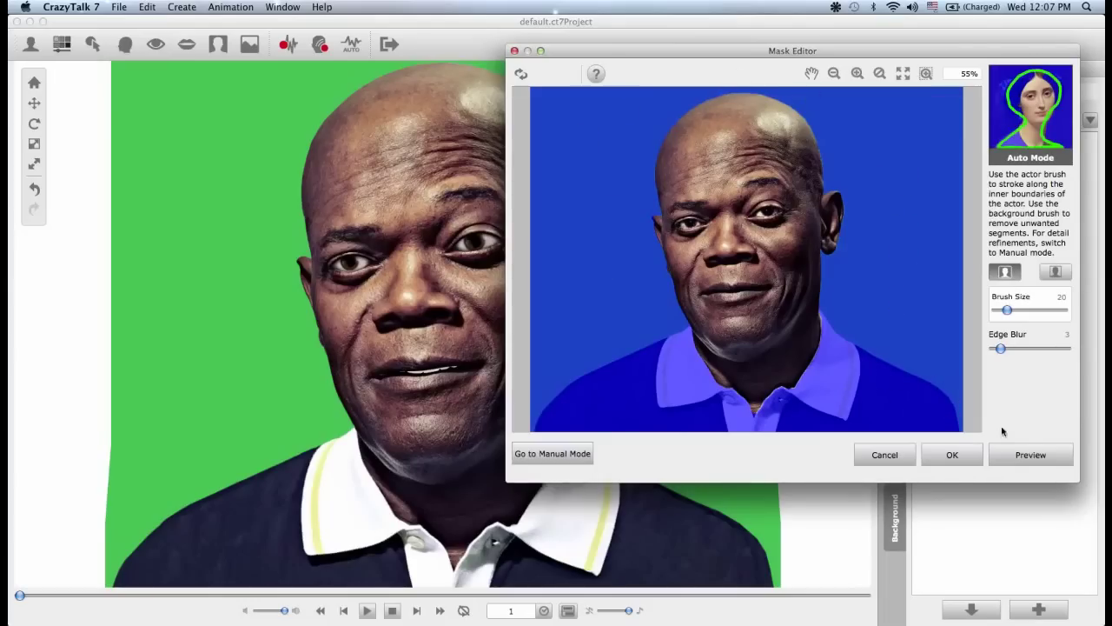
left_click(1032, 454)
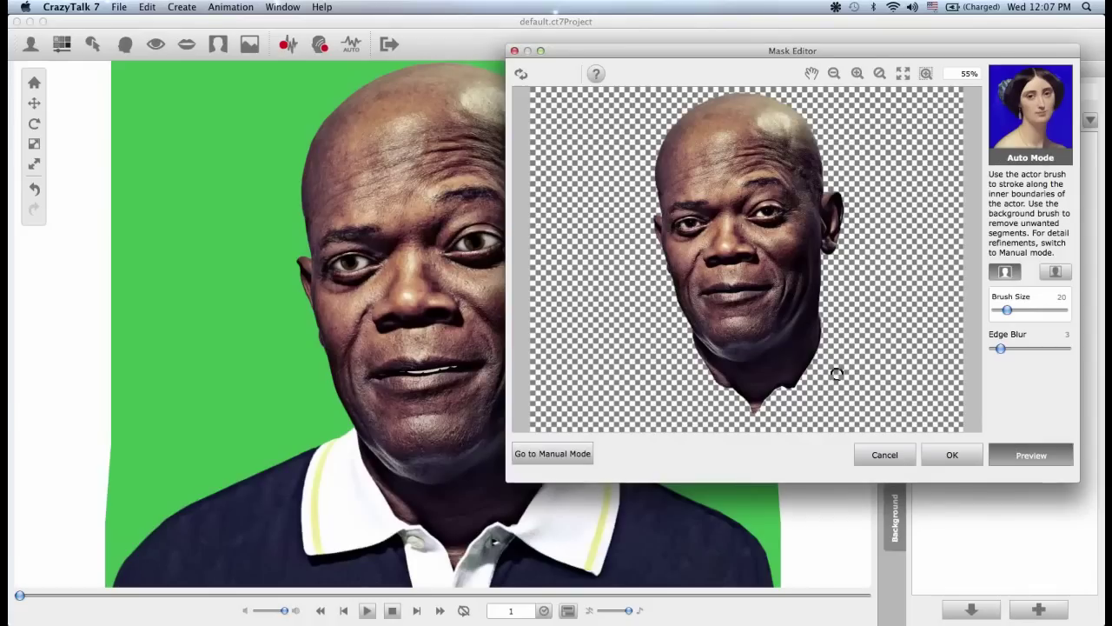
- Set the brush size to 50 and paint Sam's collar and shirt into the actor mask
left_click(993, 454)
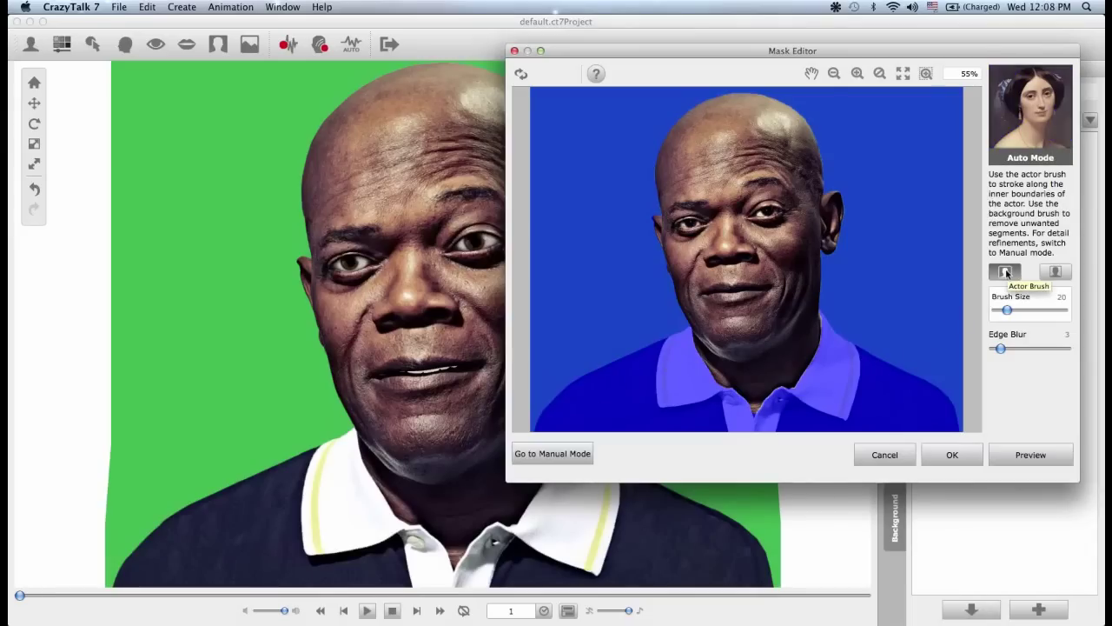
left_click_drag(1009, 310, 1027, 316)
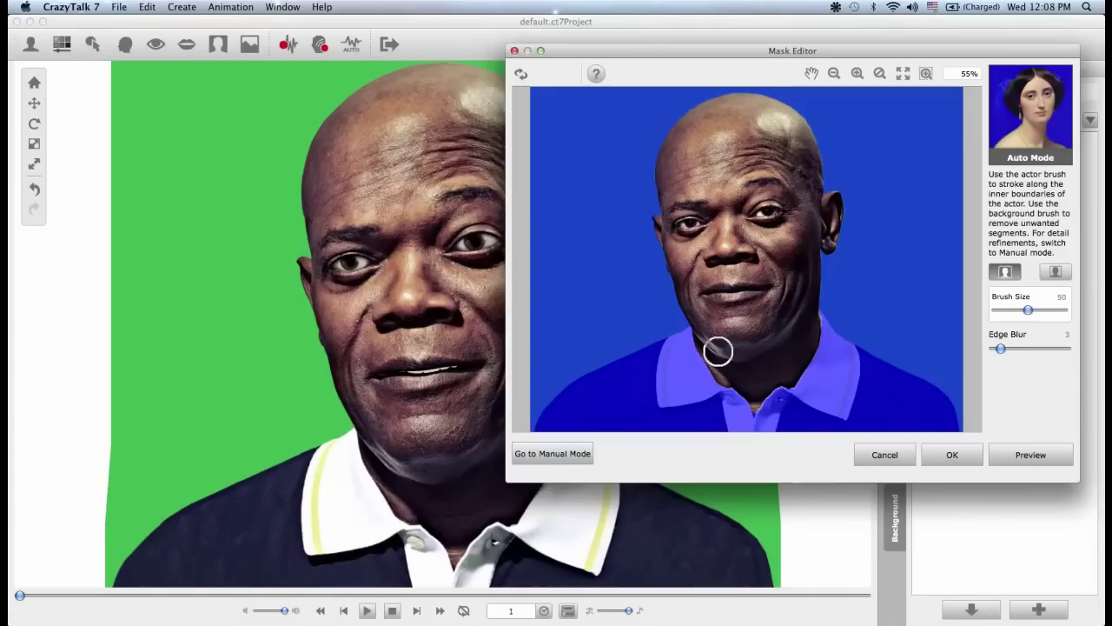
mouse_move(705, 343)
left_mouse_down()
mouse_move(566, 414)
mouse_move(936, 420)
mouse_move(821, 352)
mouse_move(814, 365)
mouse_move(874, 404)
mouse_move(606, 388)
mouse_move(665, 368)
mouse_move(790, 363)
mouse_move(799, 382)
left_mouse_up()
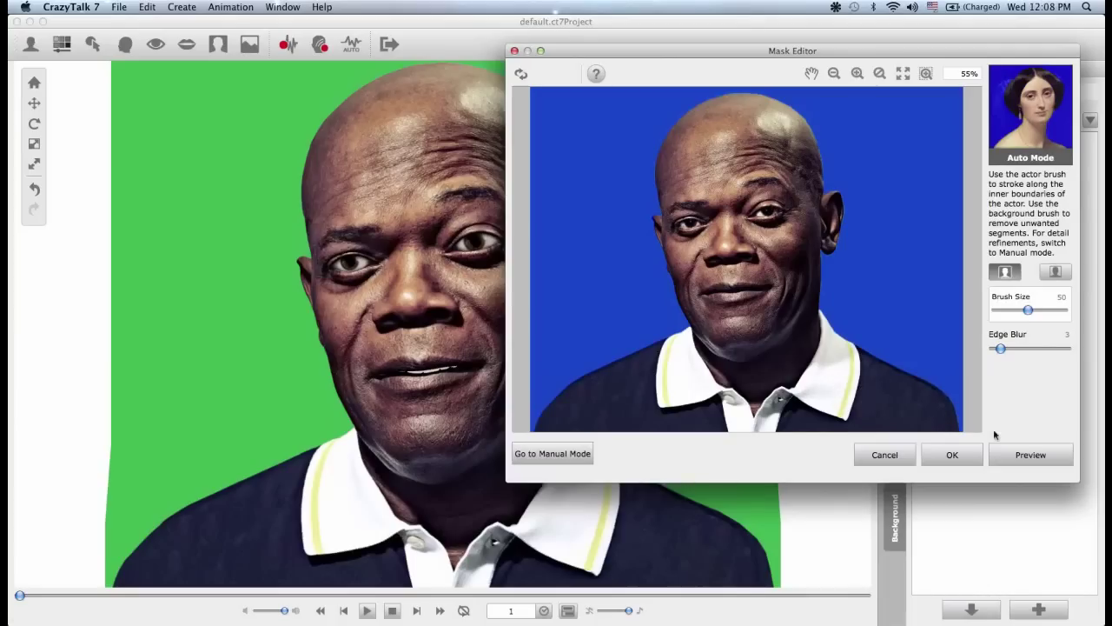
- Preview the corrected cutout, then apply the mask so Sam loses his green background
left_click(1021, 451)
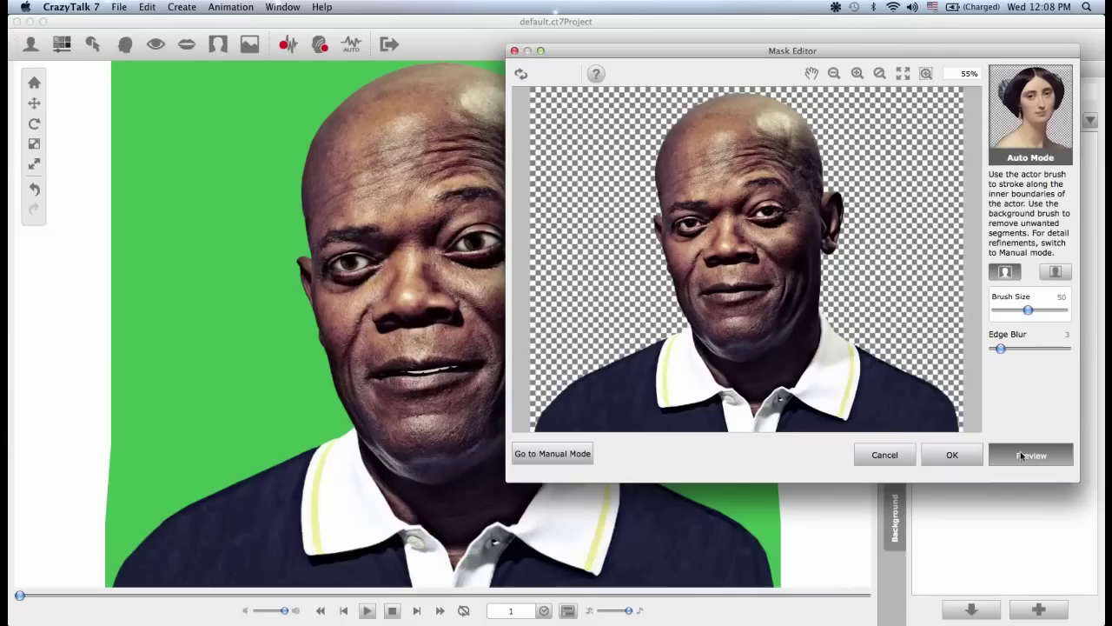
left_click(1020, 451)
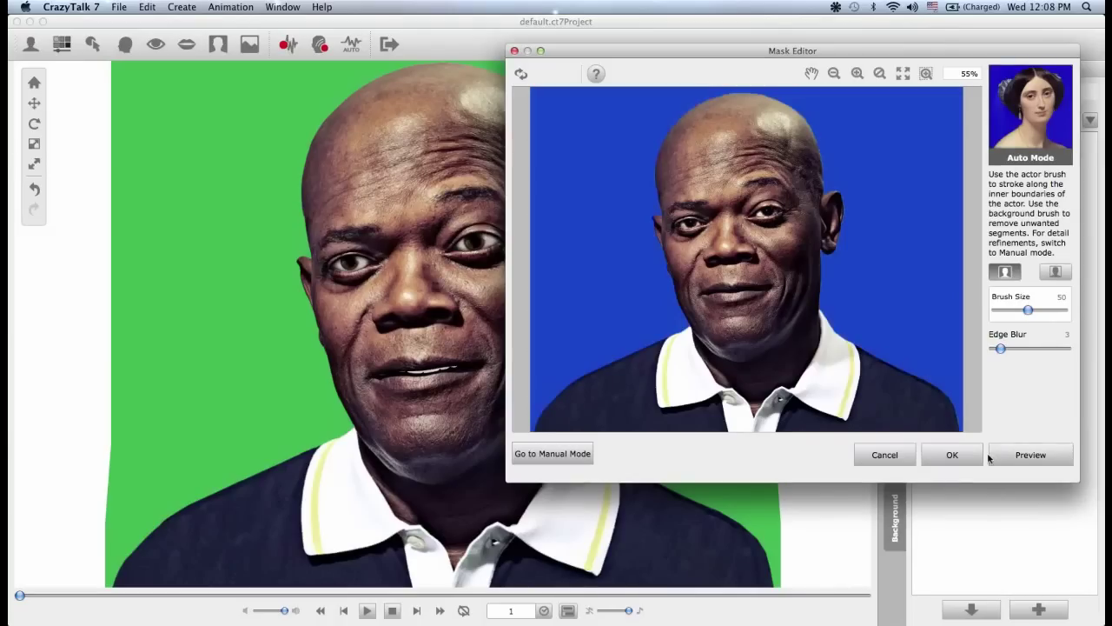
left_click(969, 457)
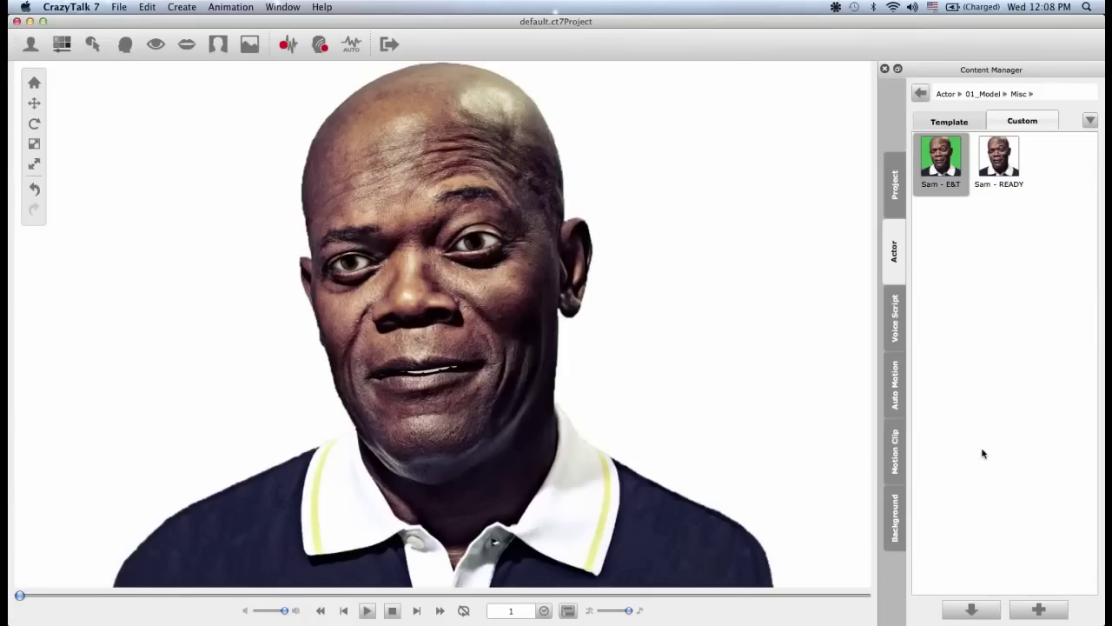
- Save the masked actor to the Custom library and reload the green-screen Sam - E&T actor
left_click(991, 435)
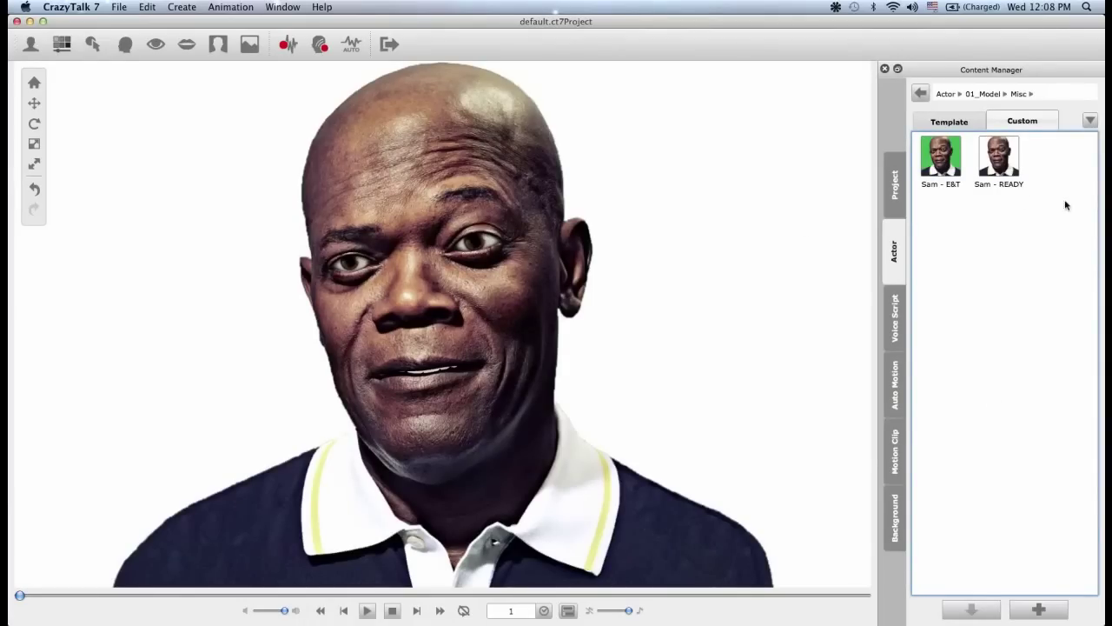
left_click(1039, 609)
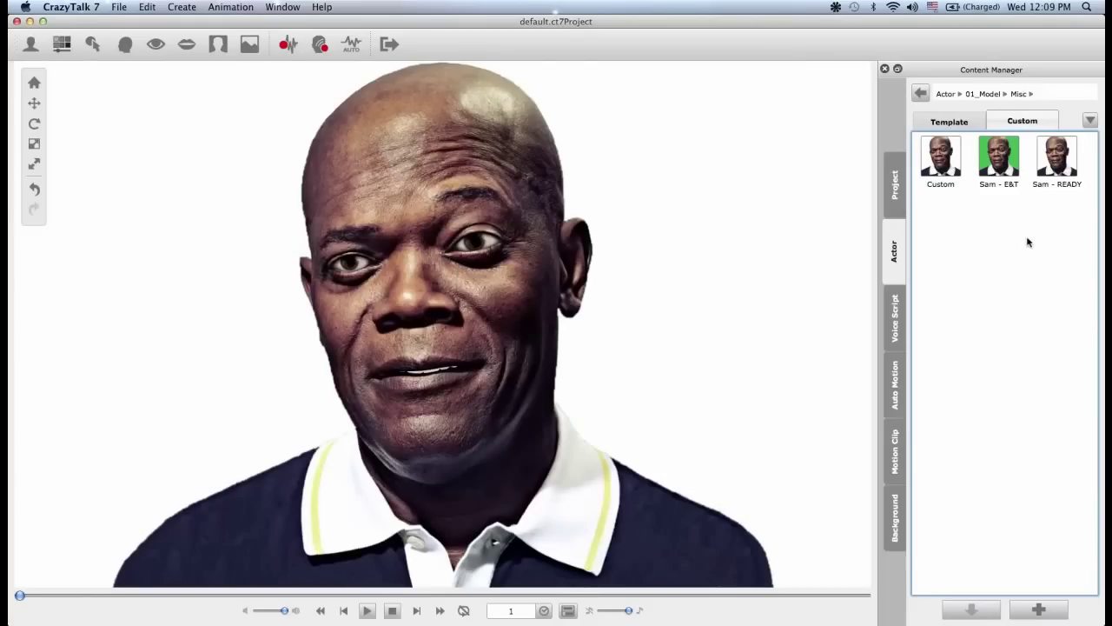
left_click(998, 160)
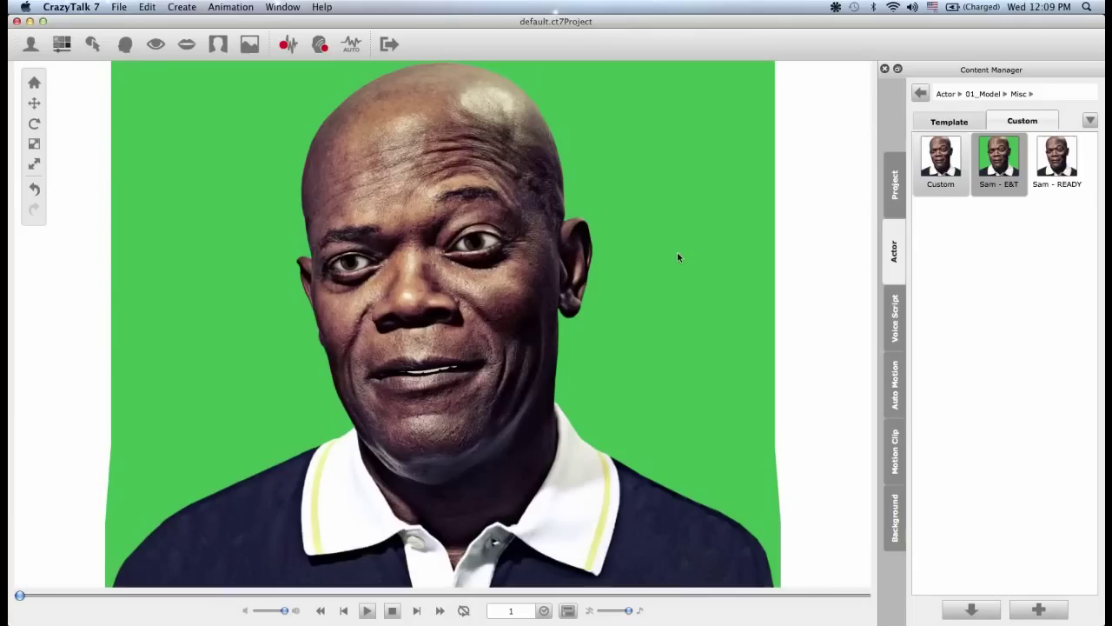
- Replace Sam with the Child actor from 01_Model and open its Mask Editor
left_click(920, 93)
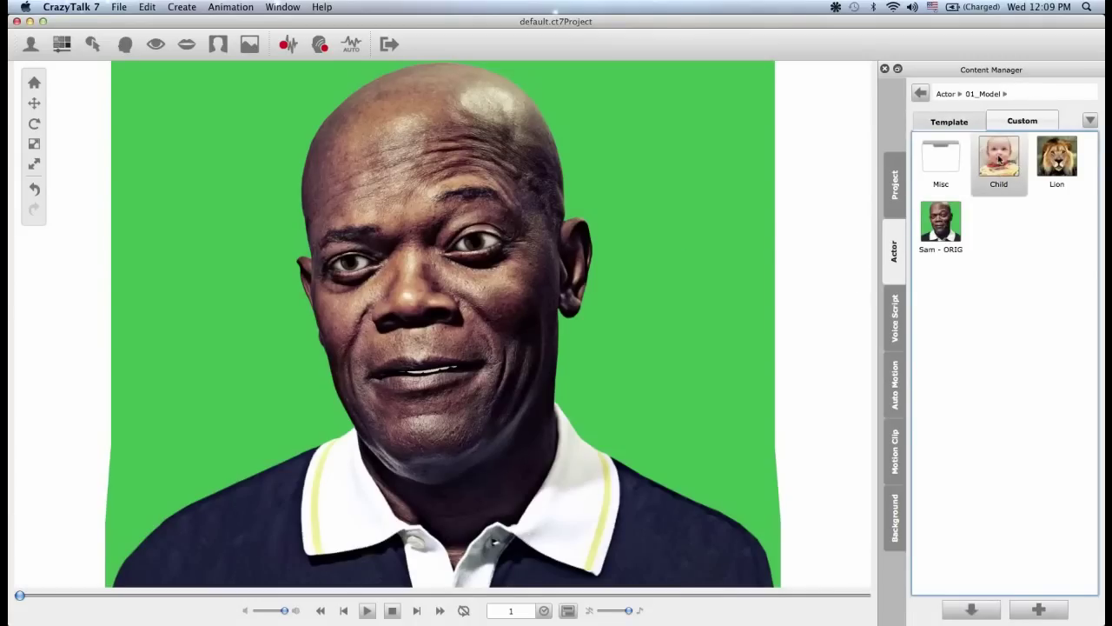
left_click_drag(999, 161, 569, 302)
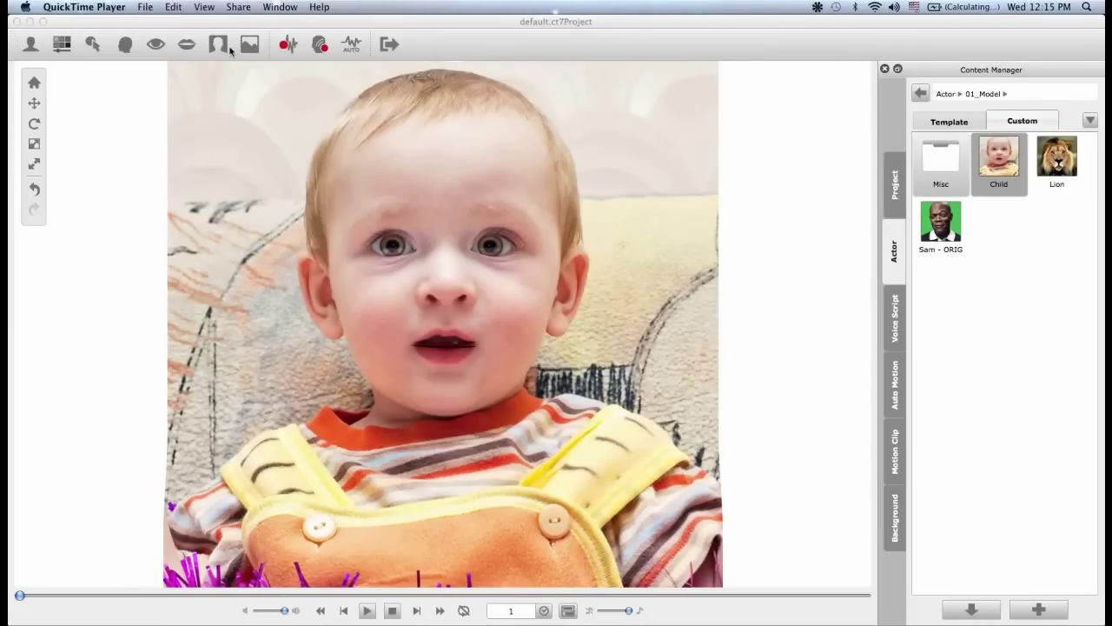
left_click(223, 46)
left_click(222, 46)
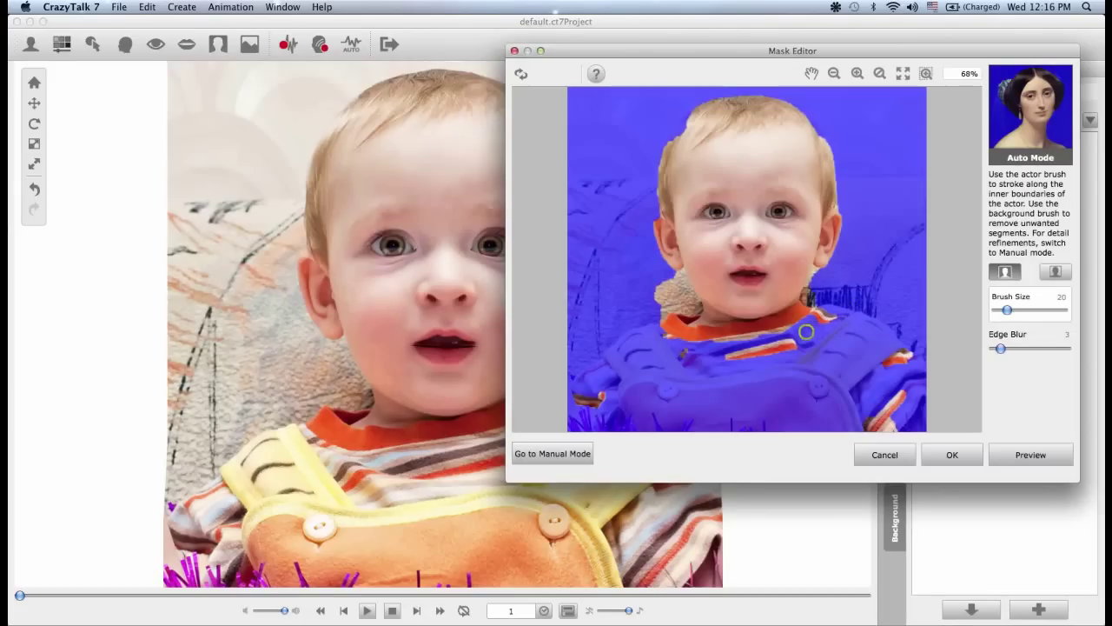
- Switch the mask to Manual Mode, clear the existing mask, and choose colour-range selection
left_click(552, 453)
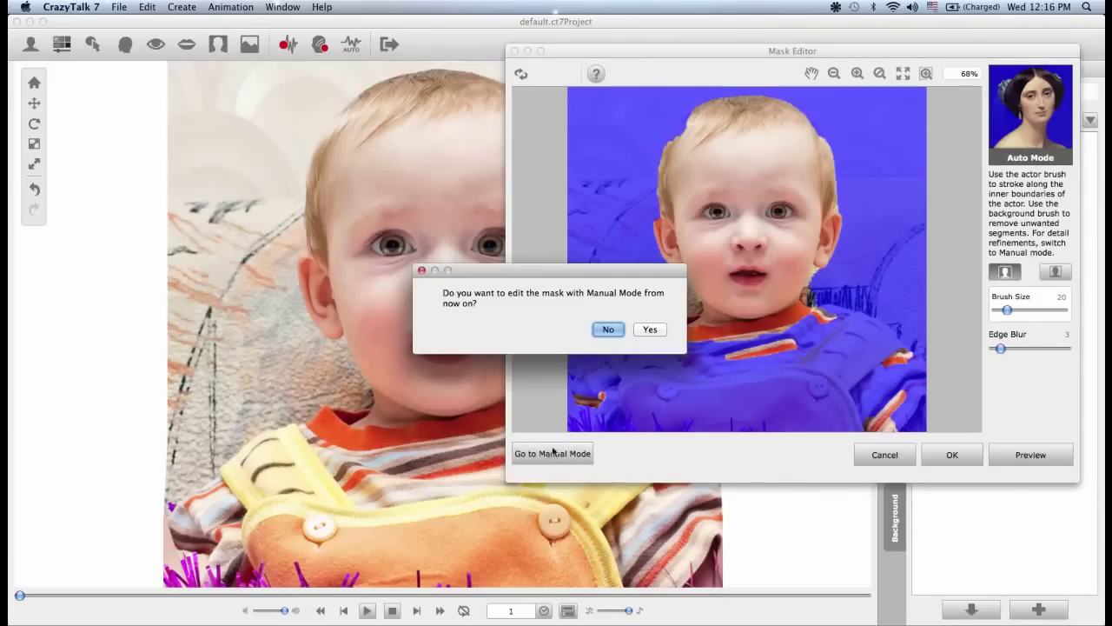
left_click(650, 329)
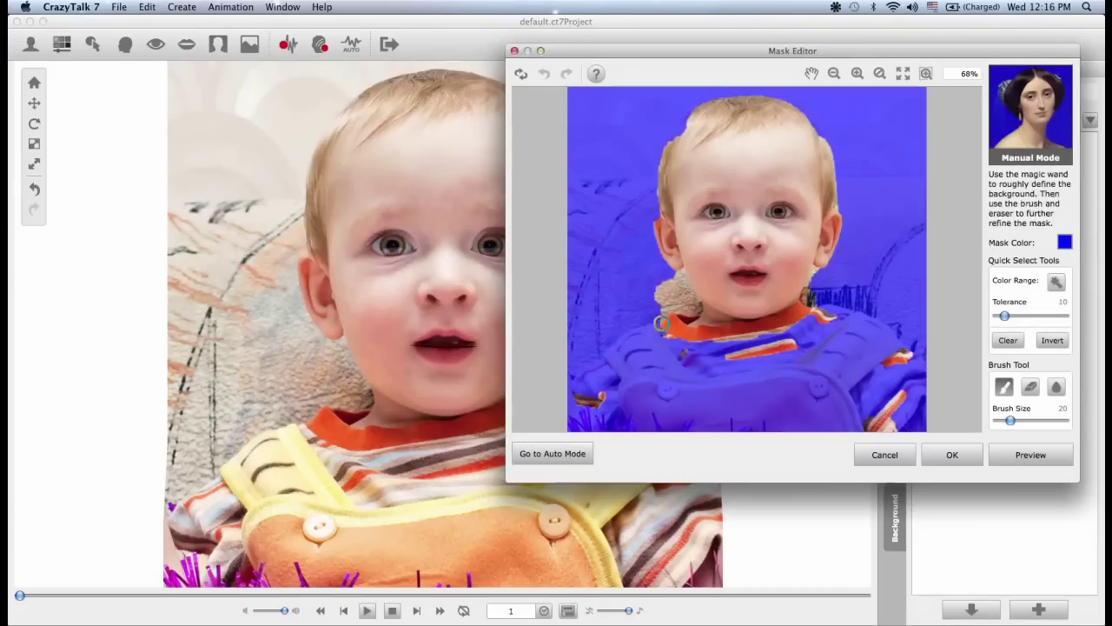
left_click(1006, 341)
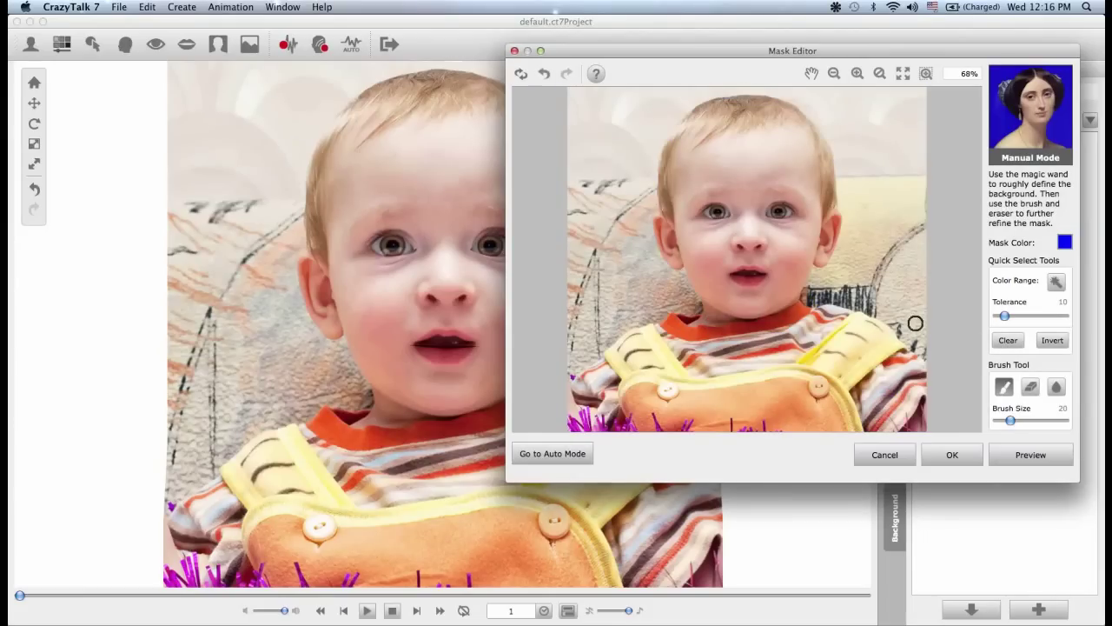
left_click(1055, 281)
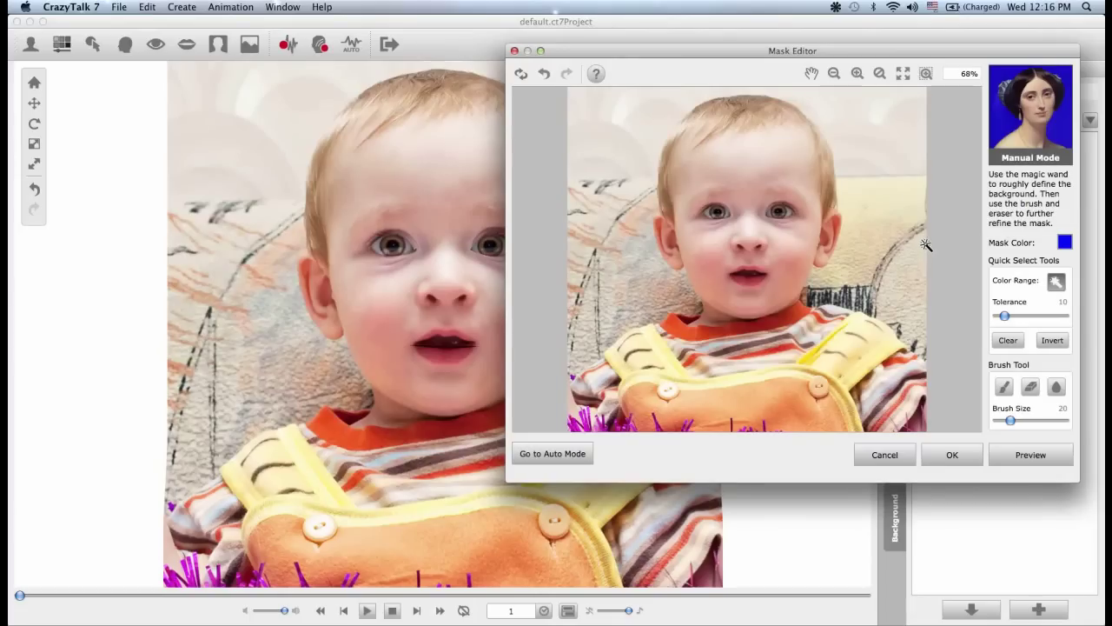
- Magic-wand the top, left and right sketched backdrop areas into the mask
left_click(895, 135)
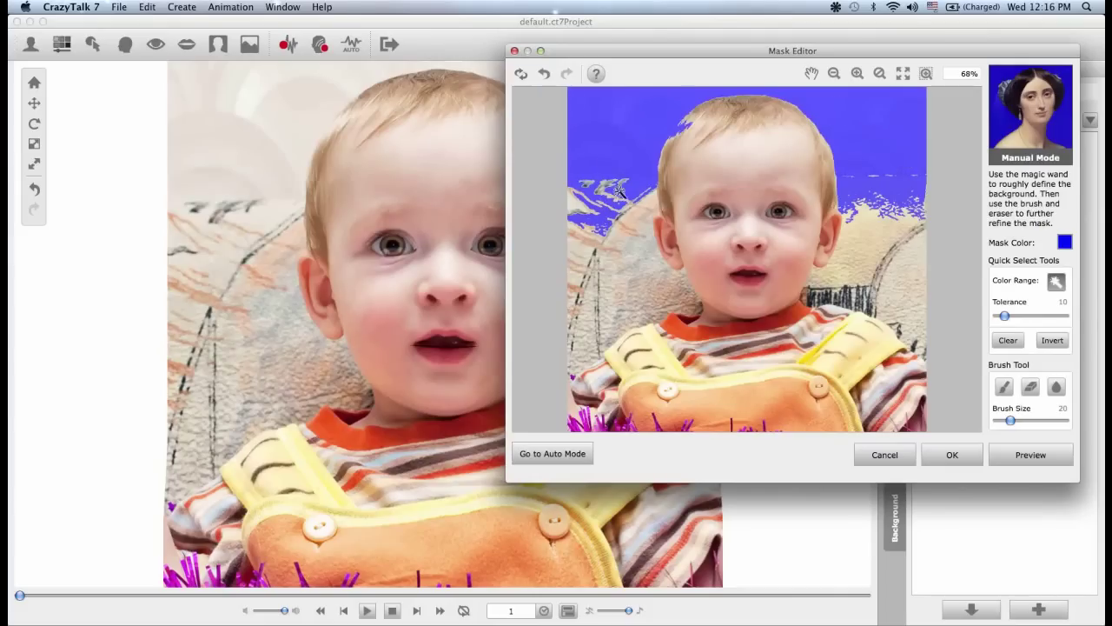
key("shift")
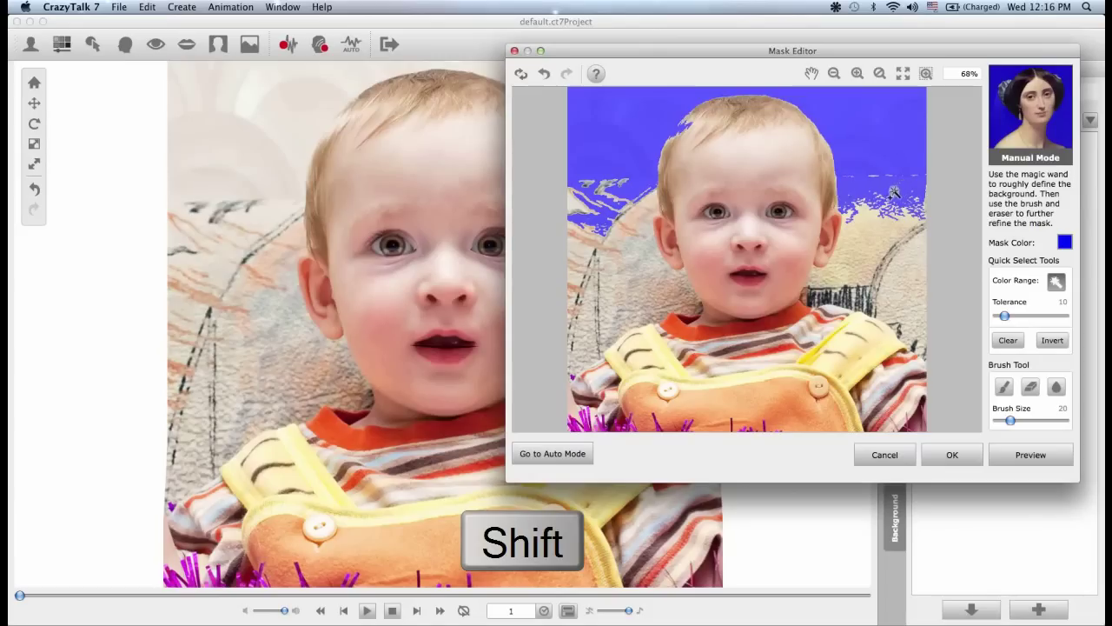
left_click(614, 307, "shift")
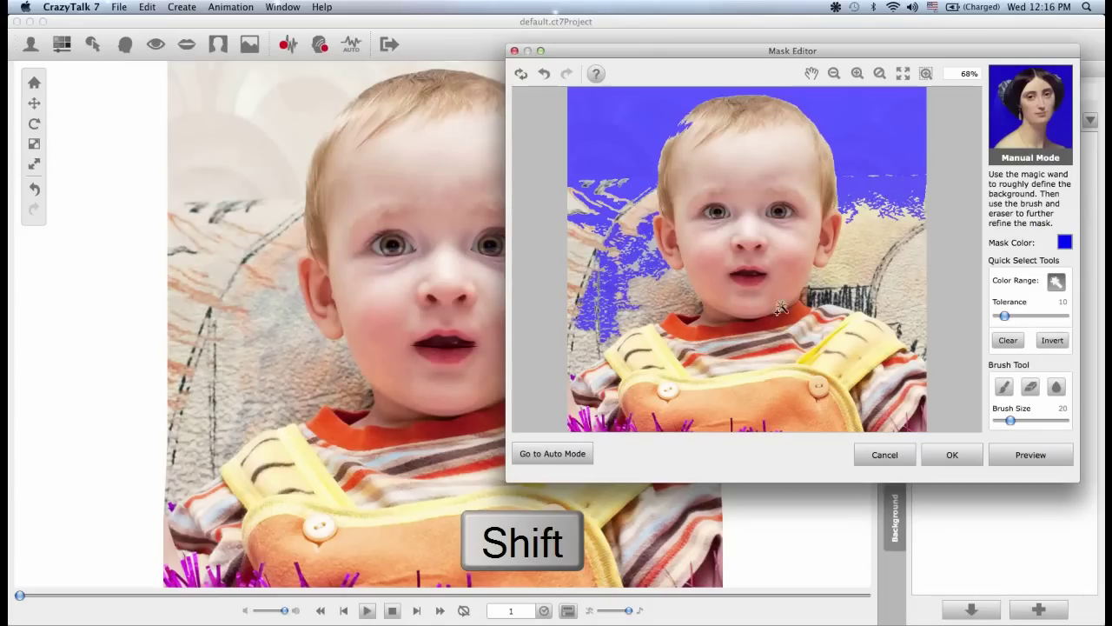
left_click(894, 302, "shift")
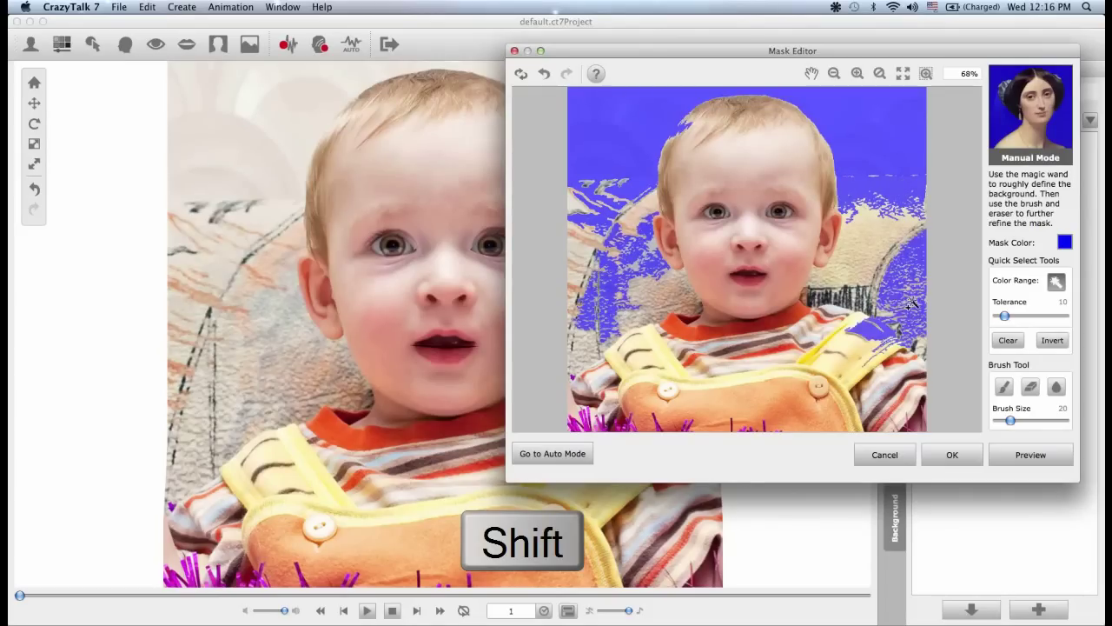
left_click(880, 260, "shift")
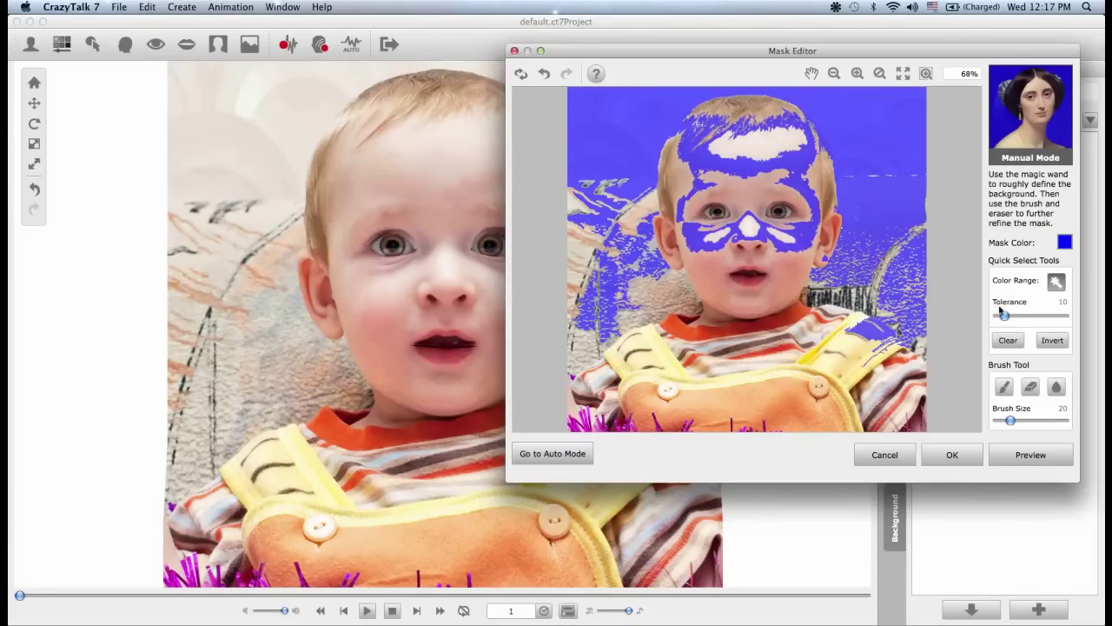
- With a size-53 brush, paint the sketch lines at the right edge and upper left into the mask
left_click(1004, 387)
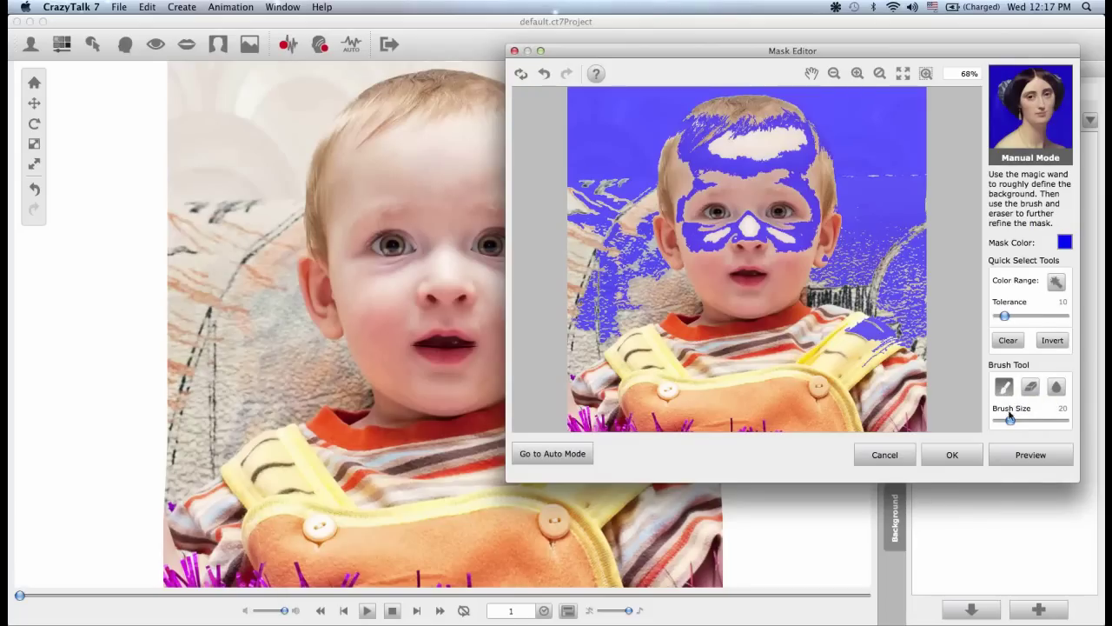
left_click_drag(1012, 423, 1032, 422)
mouse_move(912, 176)
left_mouse_down()
mouse_move(918, 335)
mouse_move(900, 306)
mouse_move(821, 292)
mouse_move(861, 227)
mouse_move(895, 259)
mouse_move(900, 234)
mouse_move(903, 284)
mouse_move(911, 246)
mouse_move(908, 308)
left_mouse_up()
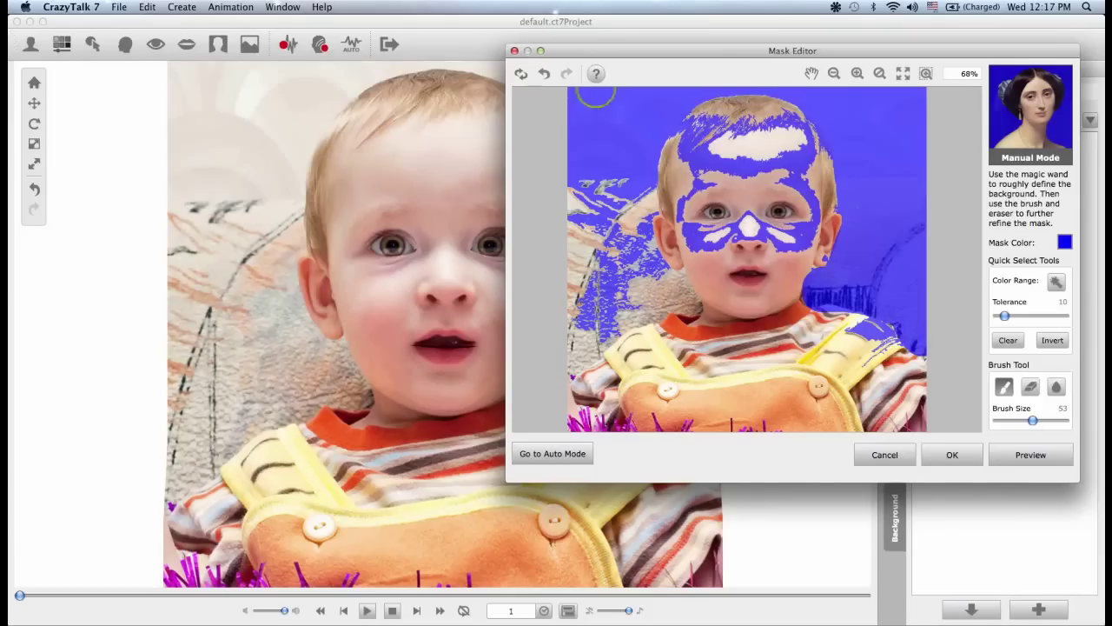
mouse_move(595, 168)
left_mouse_down()
mouse_move(582, 211)
mouse_move(635, 196)
mouse_move(637, 245)
mouse_move(658, 288)
mouse_move(682, 300)
mouse_move(617, 316)
mouse_move(571, 361)
mouse_move(621, 283)
mouse_move(606, 217)
mouse_move(590, 211)
mouse_move(580, 321)
mouse_move(596, 238)
left_mouse_up()
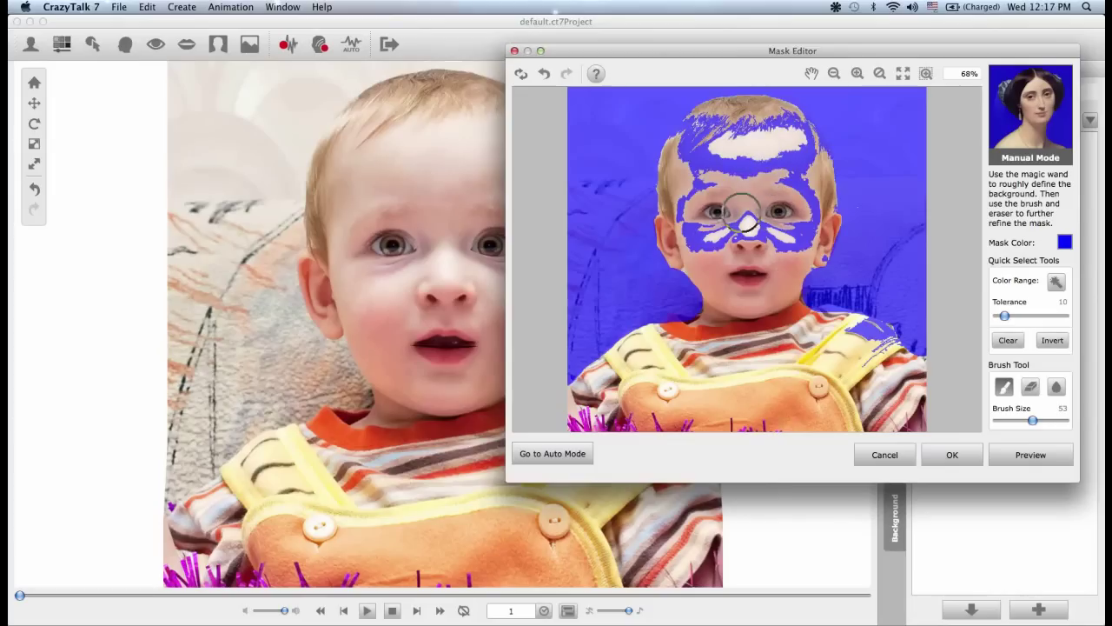
- Erase the stray mask patches from the child's face and yellow shoulder strap
left_click(1031, 388)
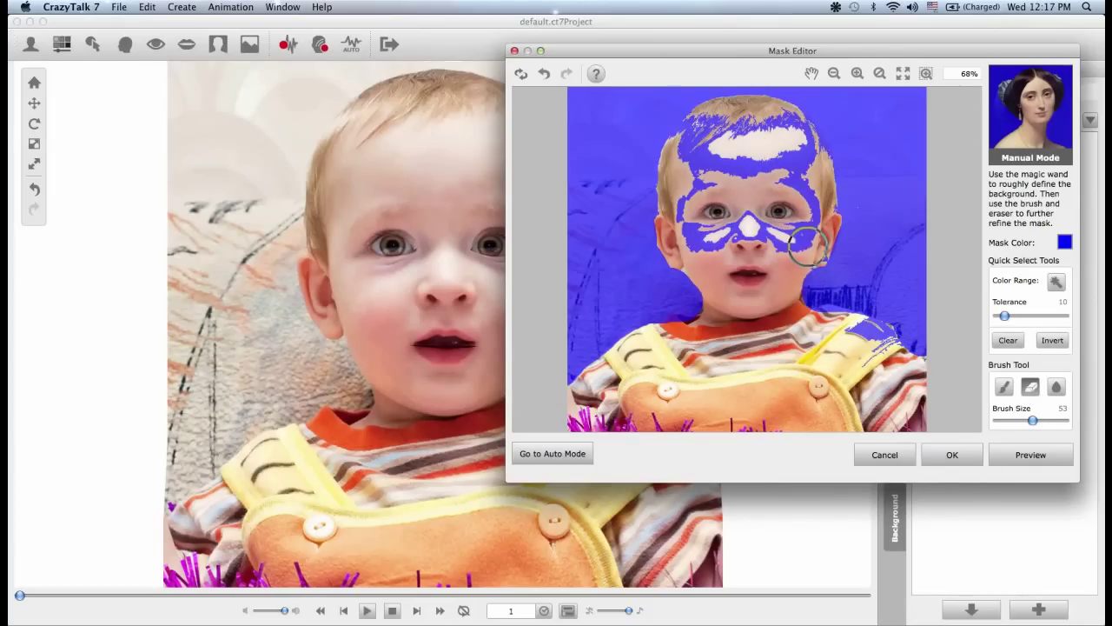
mouse_move(808, 250)
left_mouse_down()
mouse_move(715, 251)
mouse_move(698, 237)
mouse_move(679, 173)
mouse_move(689, 141)
mouse_move(719, 129)
mouse_move(705, 125)
mouse_move(780, 123)
mouse_move(812, 163)
mouse_move(798, 224)
mouse_move(722, 228)
mouse_move(721, 165)
mouse_move(779, 174)
mouse_move(817, 219)
left_mouse_up()
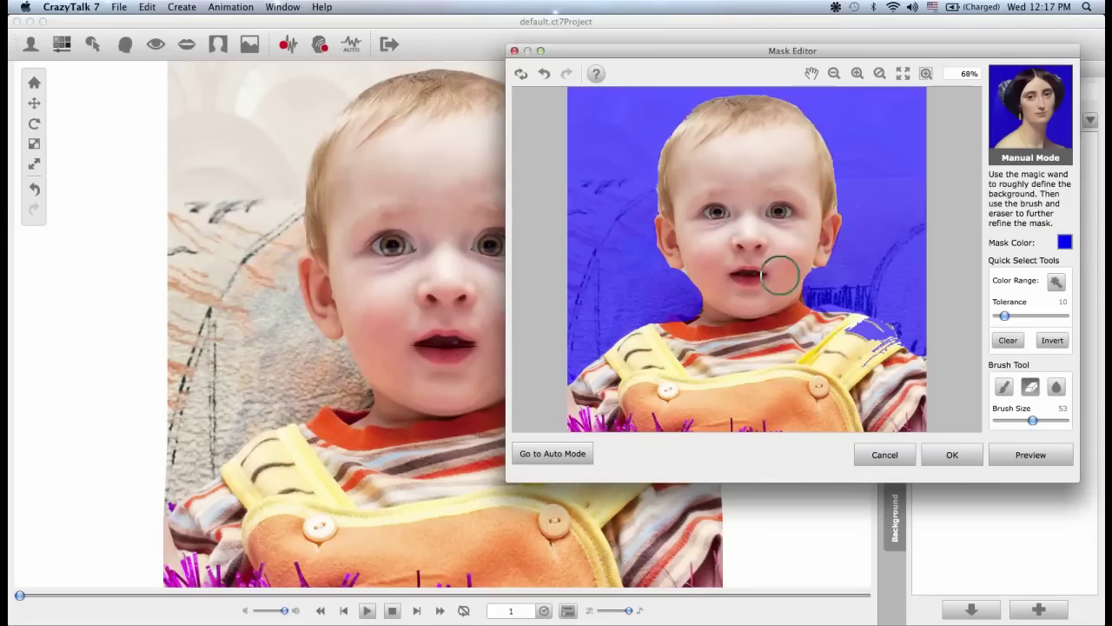
mouse_move(820, 375)
left_mouse_down()
mouse_move(855, 344)
mouse_move(878, 353)
mouse_move(877, 341)
mouse_move(829, 325)
mouse_move(676, 340)
left_mouse_up()
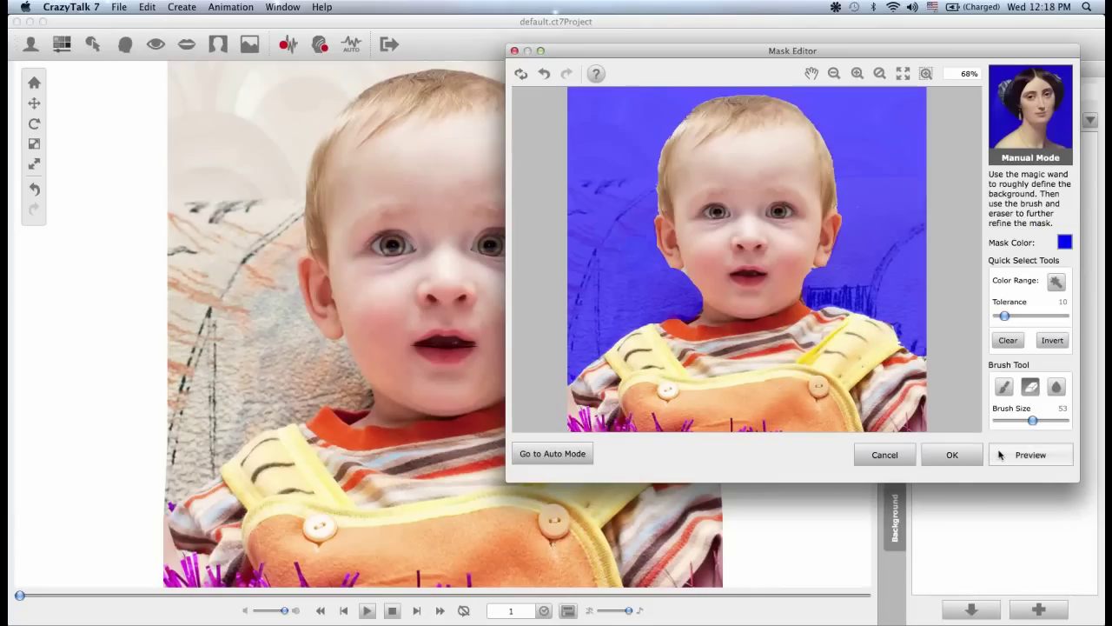
- Preview the mask, set brush size 16 with the third brush tool, and apply the mask
left_click(1005, 454)
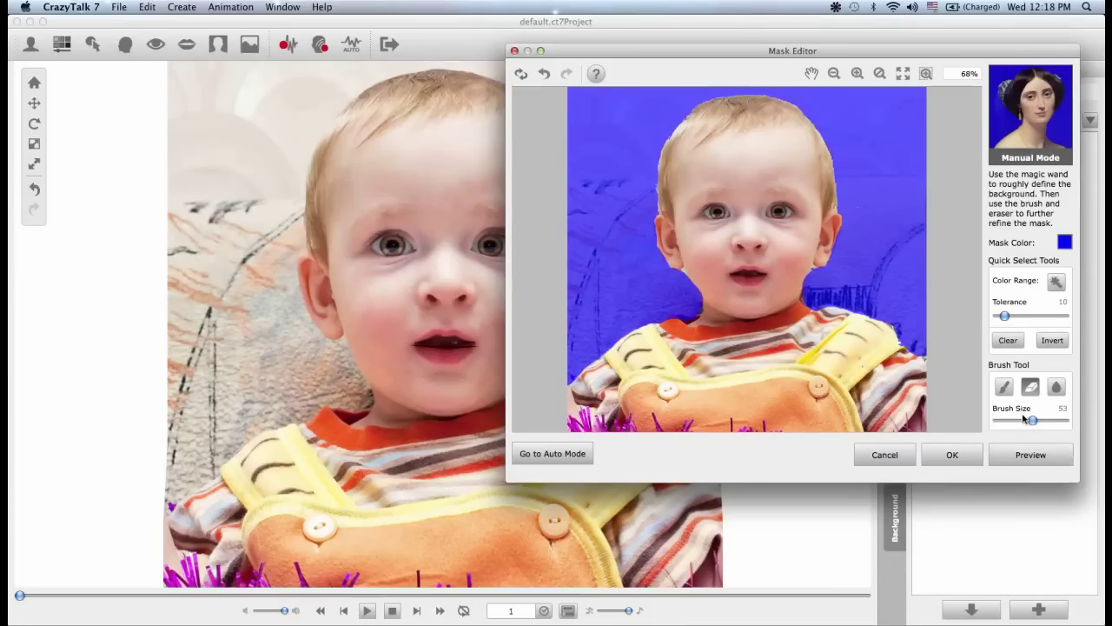
left_click_drag(1023, 419, 1007, 420)
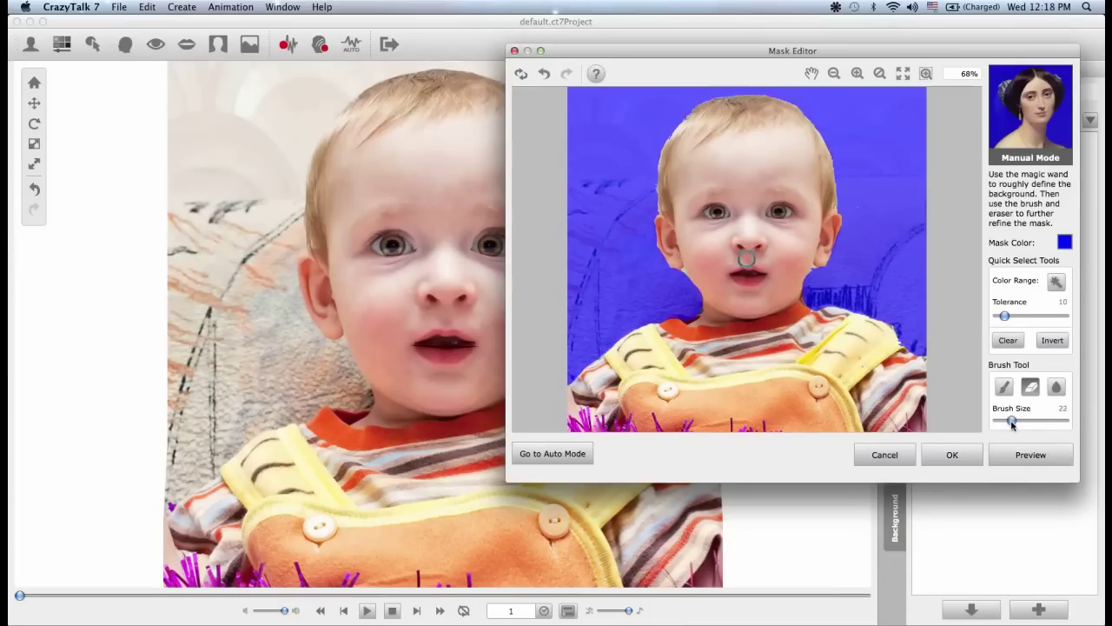
left_click(1057, 388)
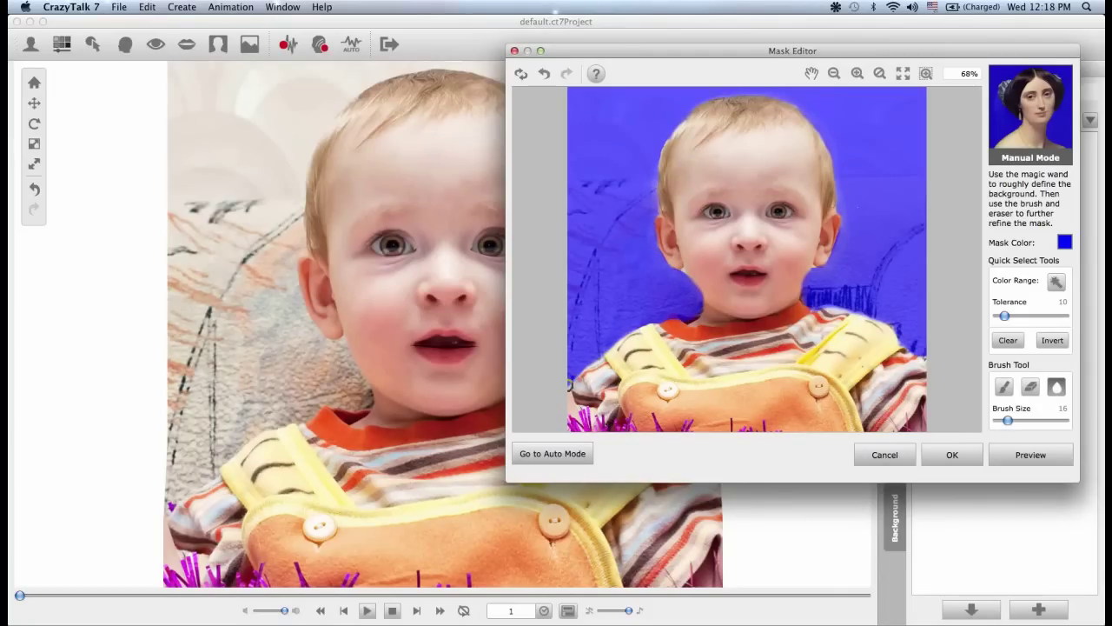
left_click(968, 457)
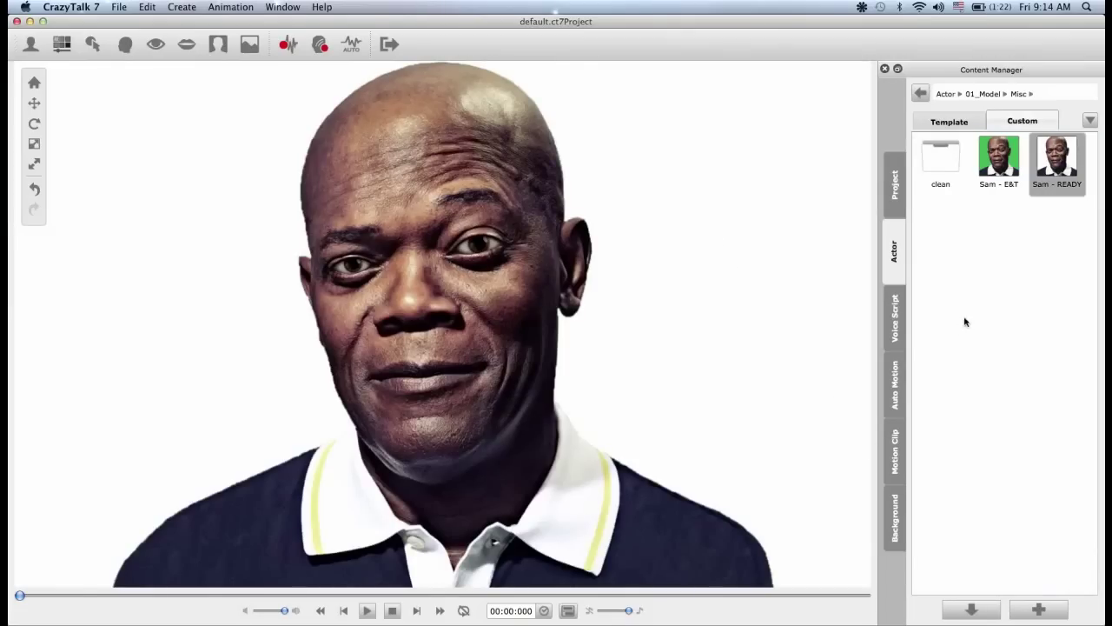
- Try the Night Club background template, then switch to the Blue Backdrop template behind Sam
left_click(895, 519)
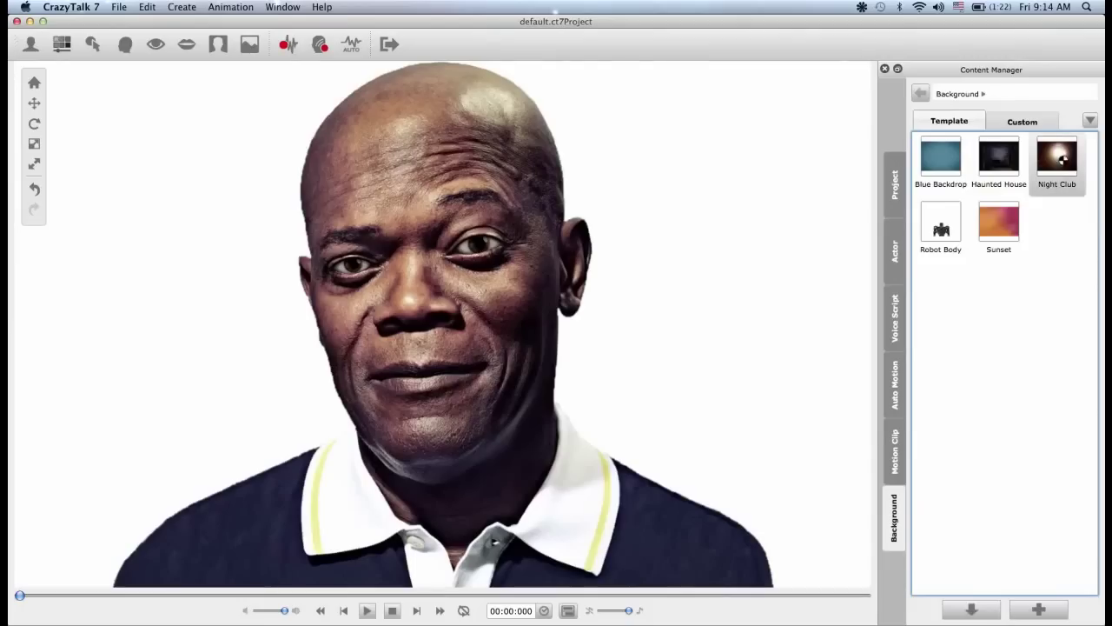
double_click(1062, 160)
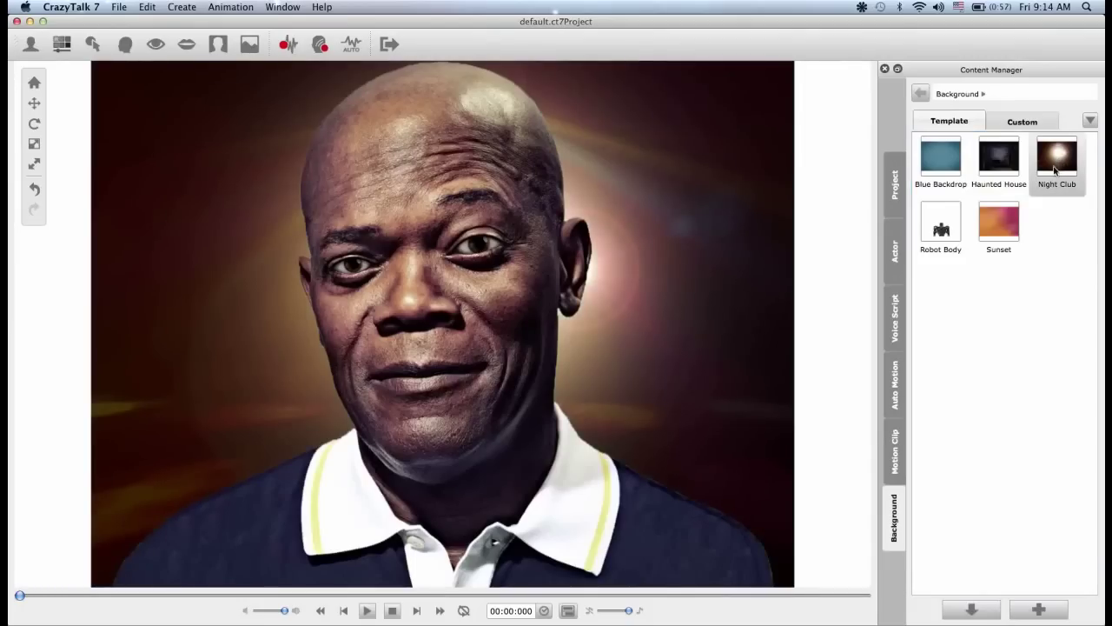
double_click(947, 170)
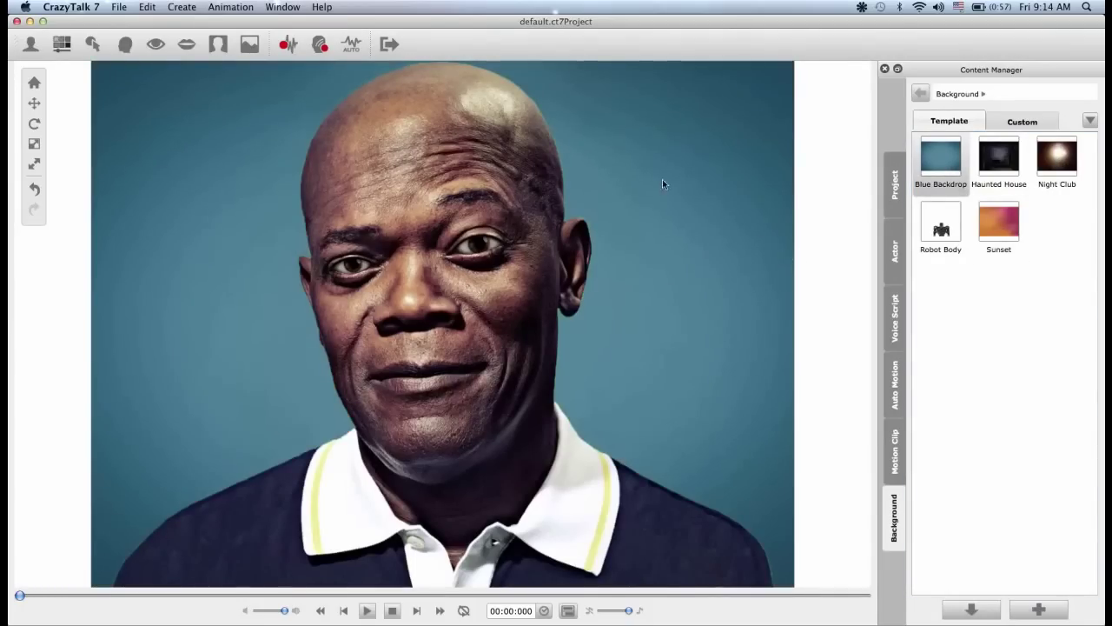
- In Background Setting, import the Colorful image as the backdrop
left_click(249, 48)
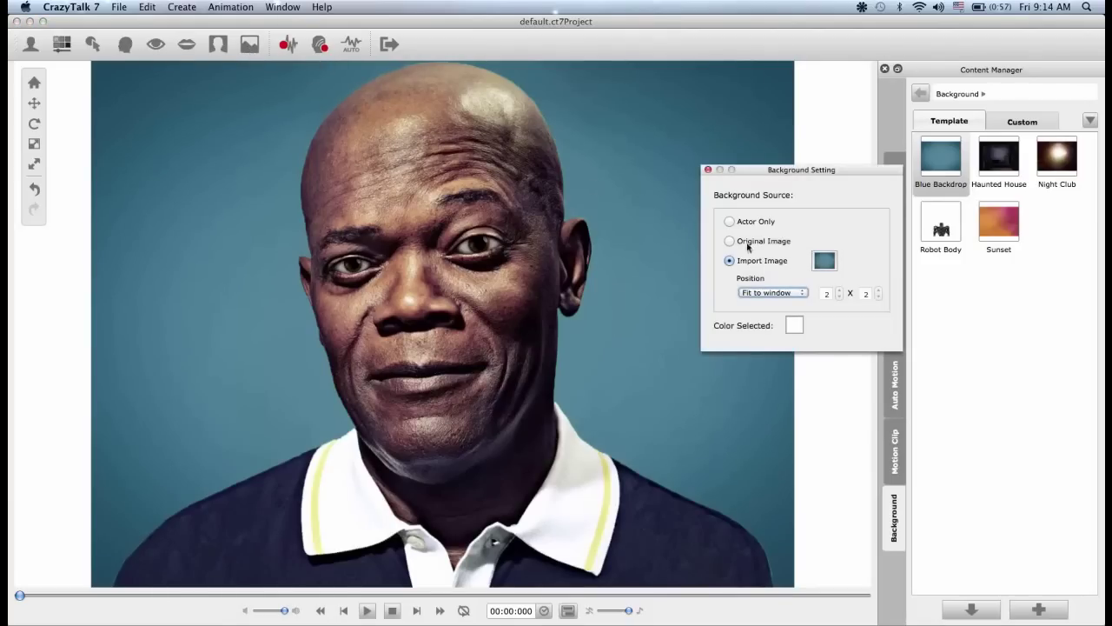
left_click(826, 261)
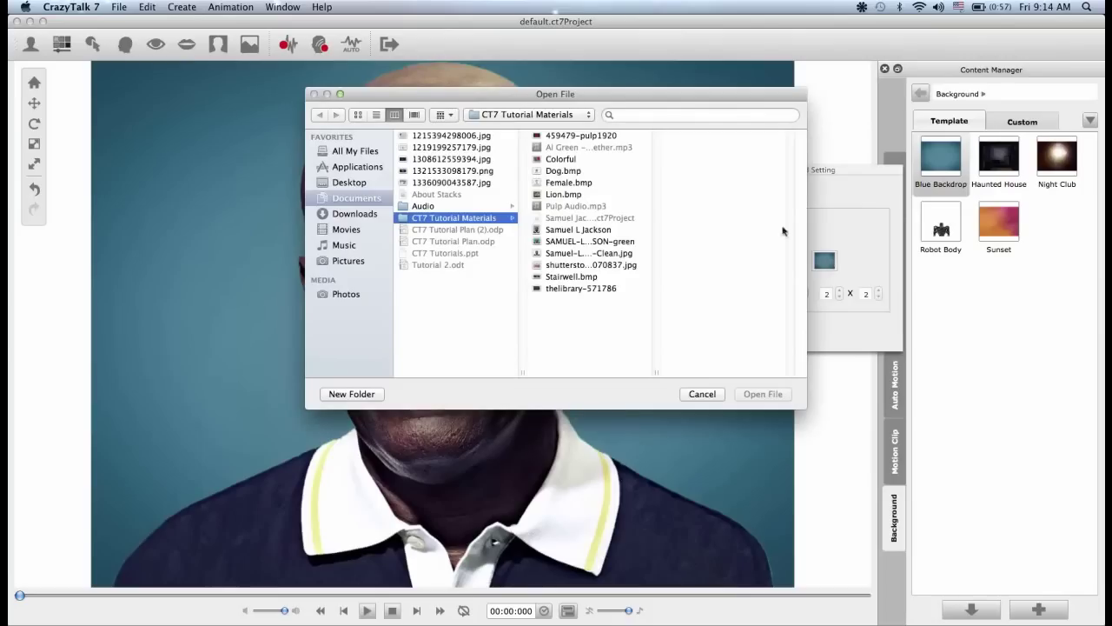
left_click(563, 159)
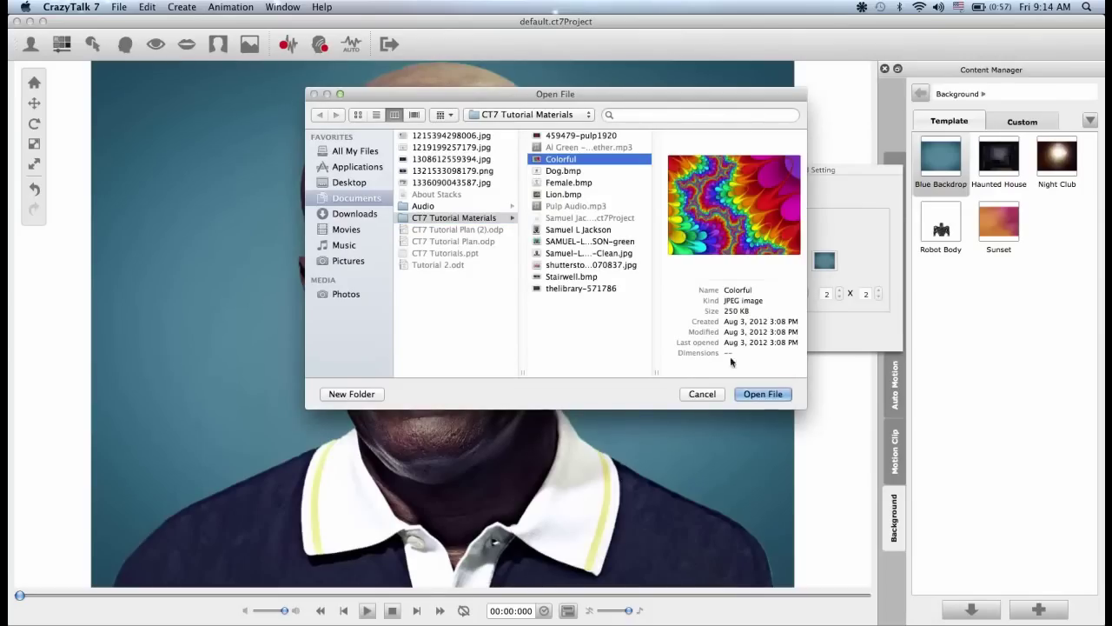
left_click(763, 393)
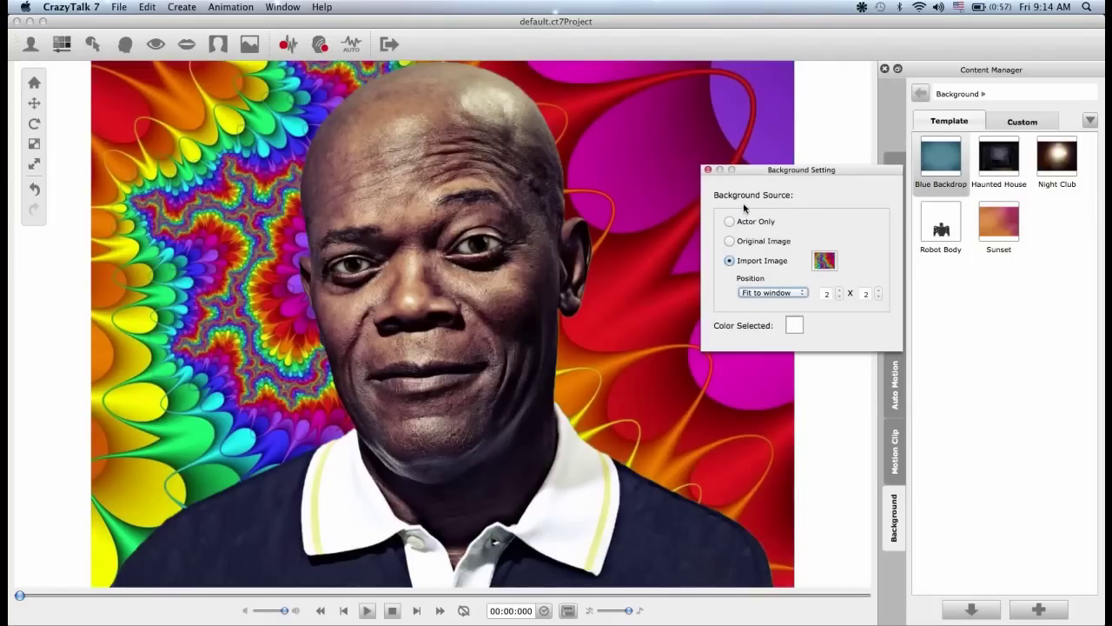
- Replace the Colorful backdrop with the imported 459479-pulp1920 image and close Background Setting
left_click_drag(757, 180, 833, 187)
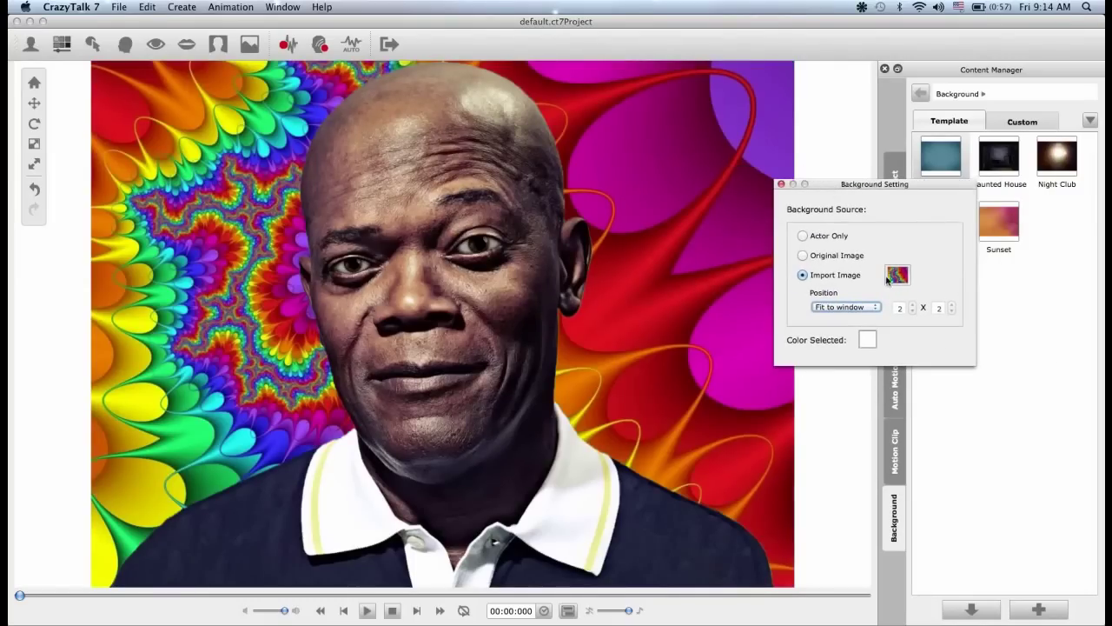
left_click(897, 277)
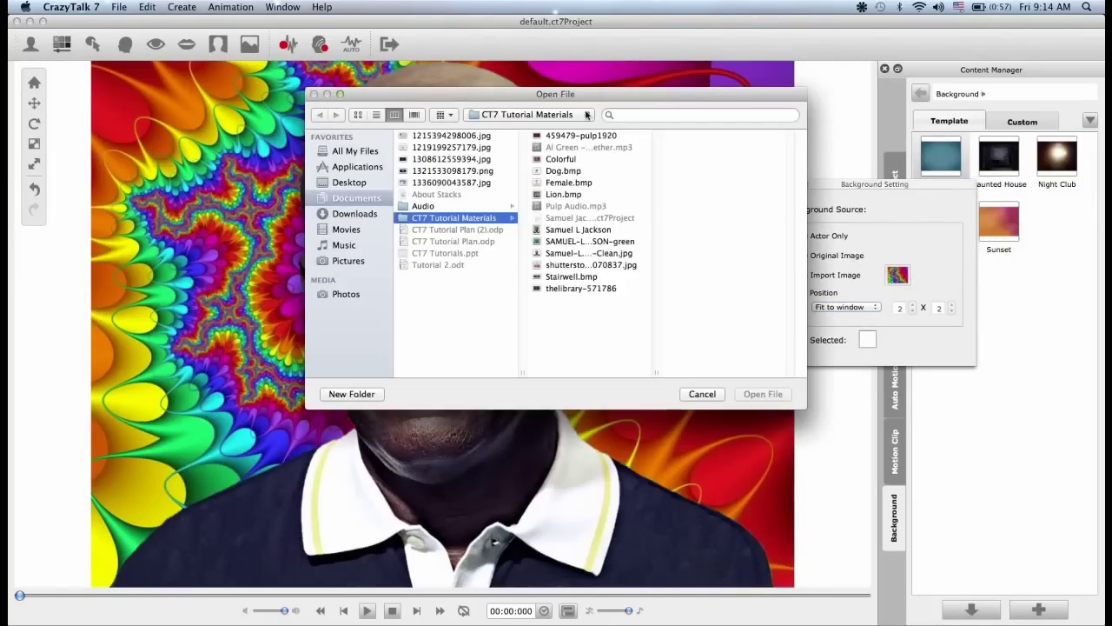
left_click(561, 135)
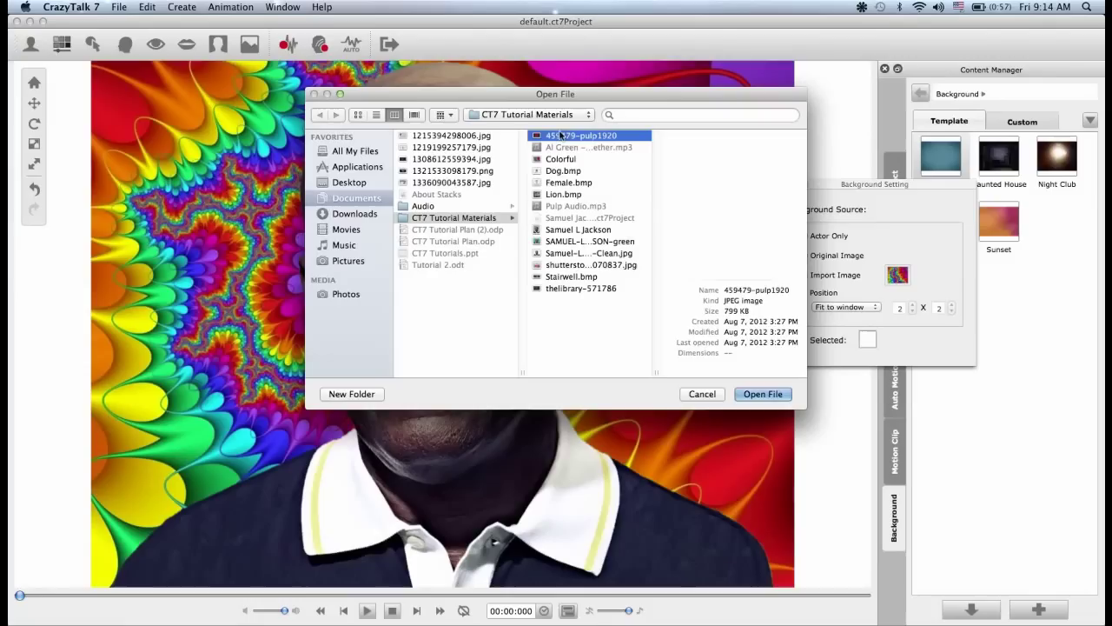
left_click(766, 393)
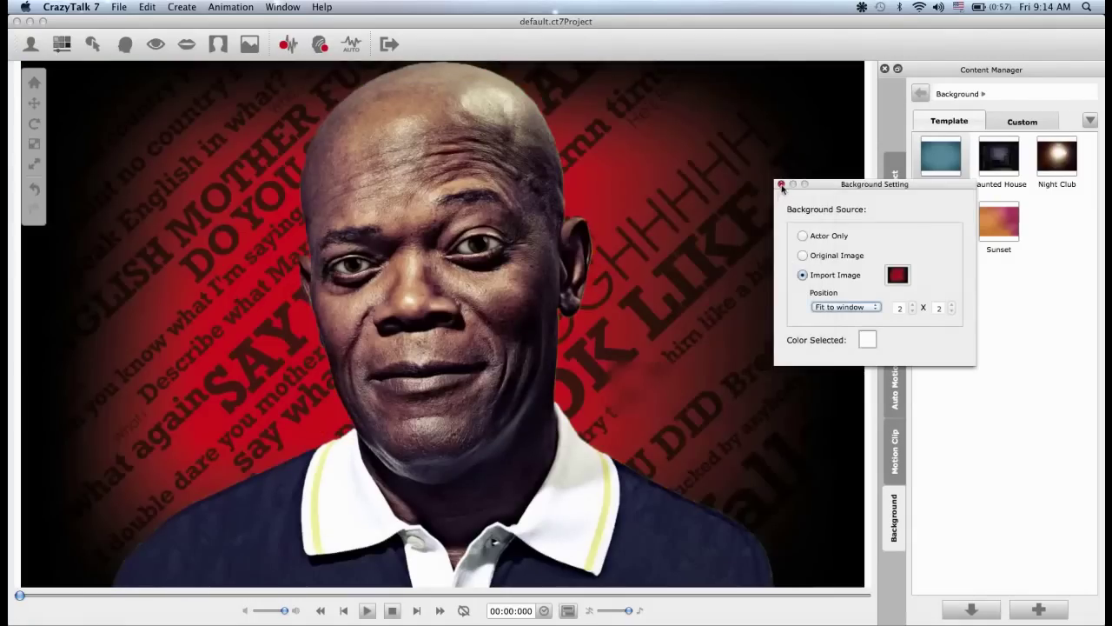
left_click(781, 184)
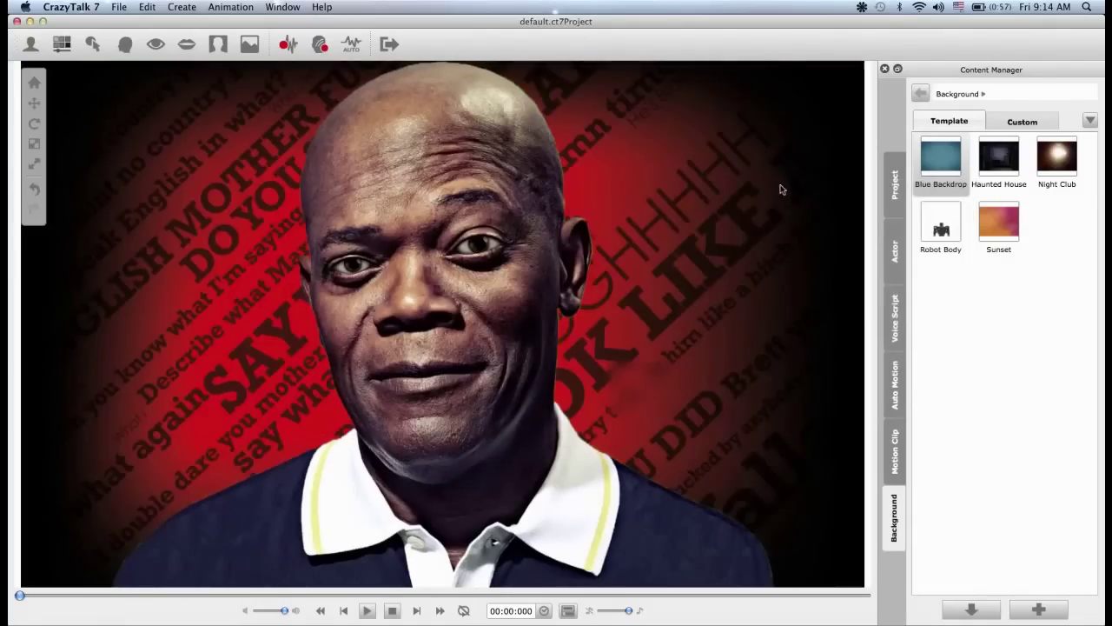